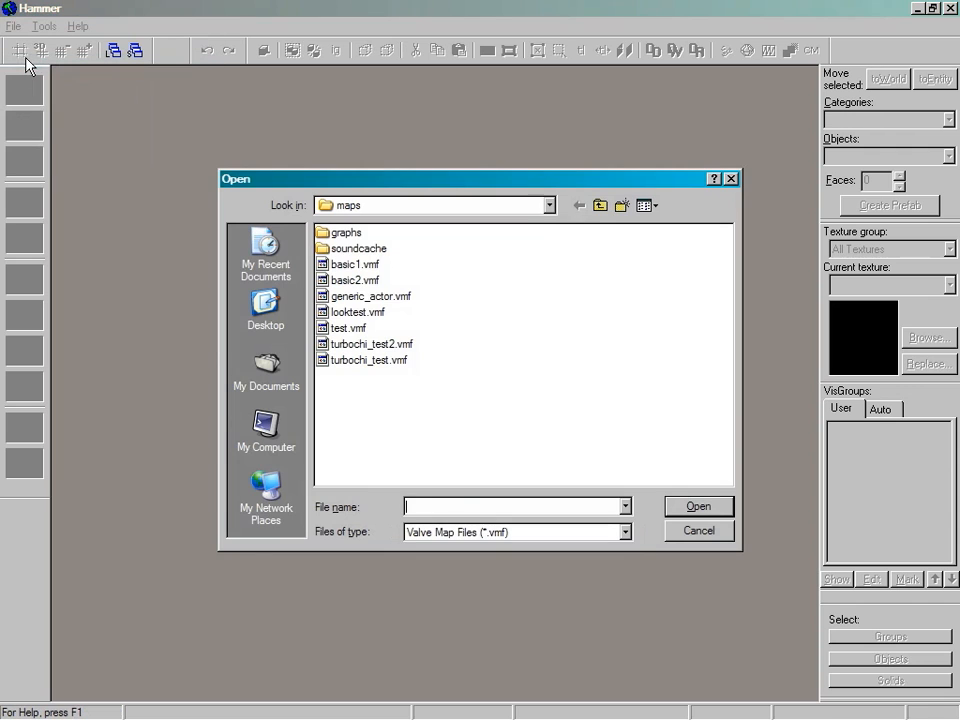
Open the map file basic1.vmf from the maps folder.
left_click(340, 265)
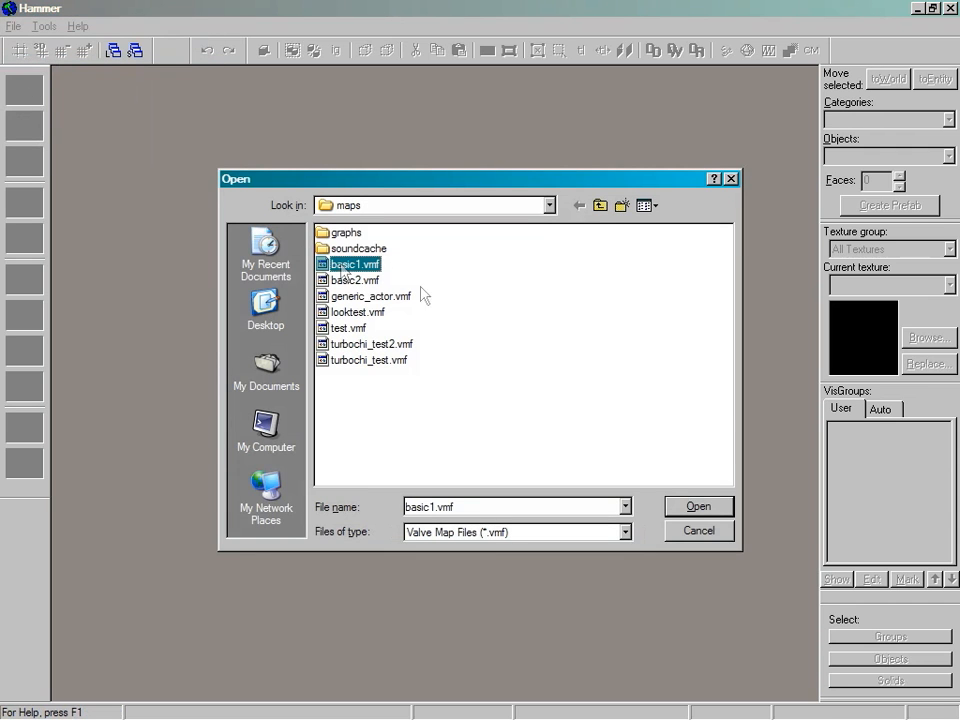
left_click(705, 508)
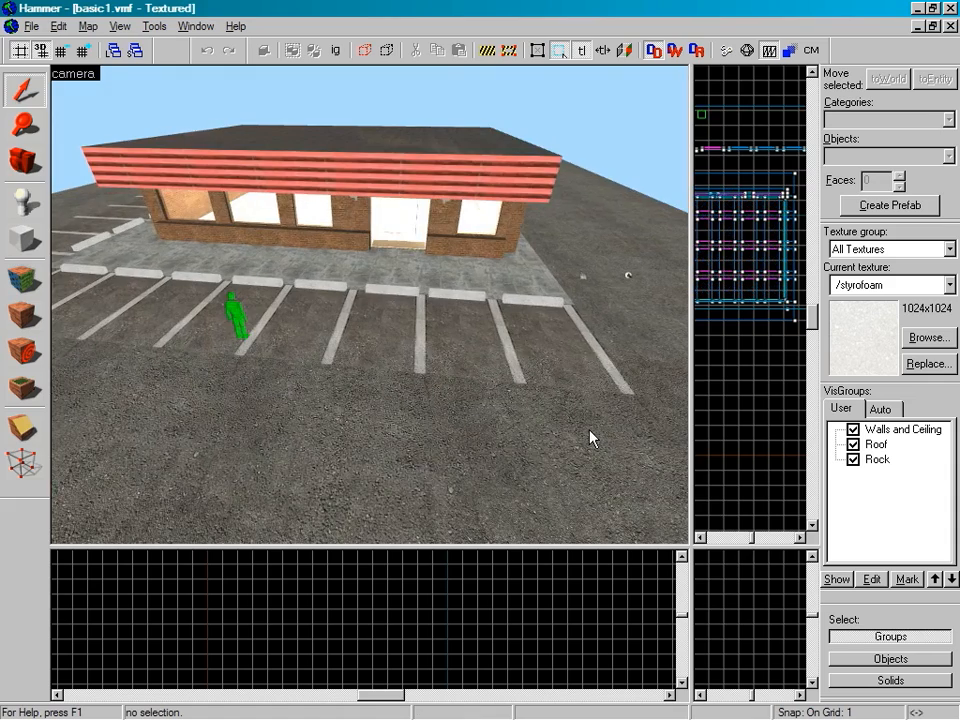
Cut the info_player_start from the parking spaces and paste it onto the open asphalt at about (-219, 779, 33).
key("z")
key("w")
key("z")
key("z")
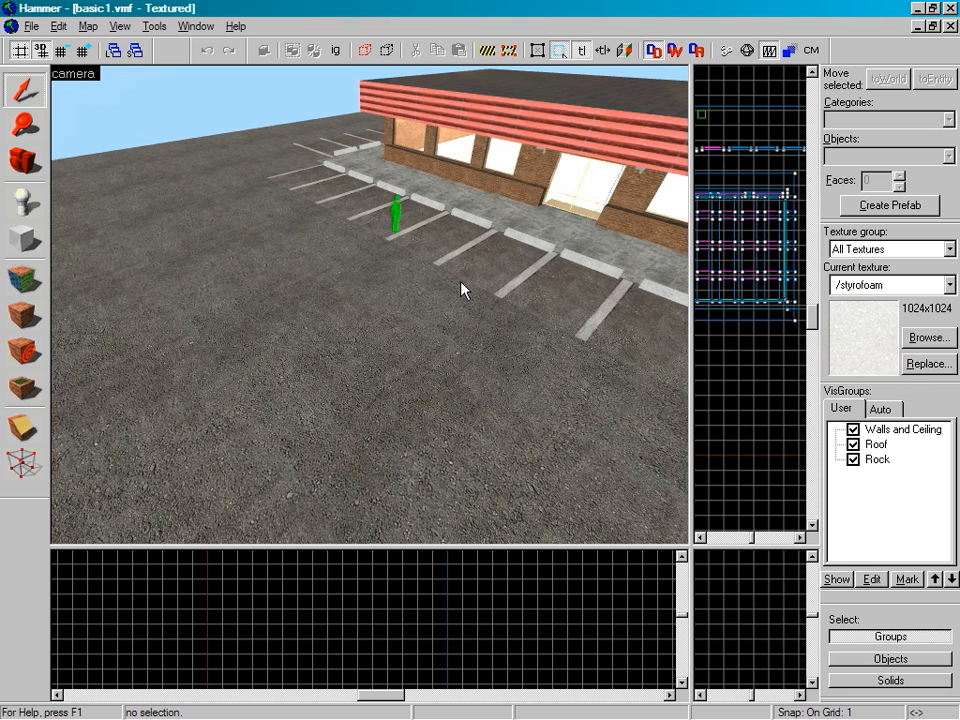
left_click(397, 222)
scroll(444, 270, "down", 4)
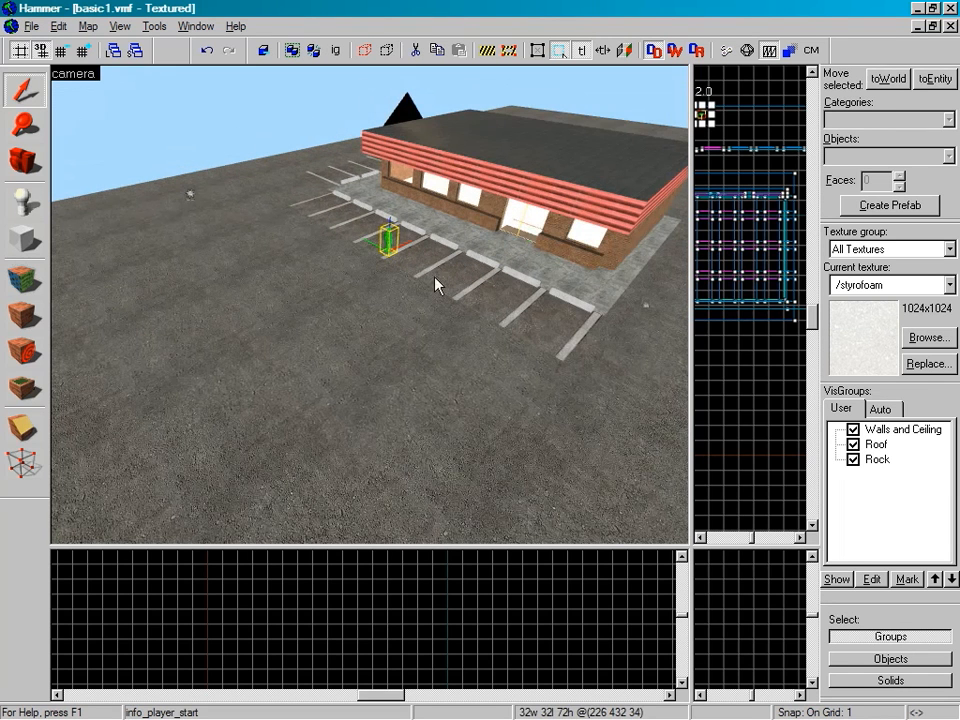
key("Escape")
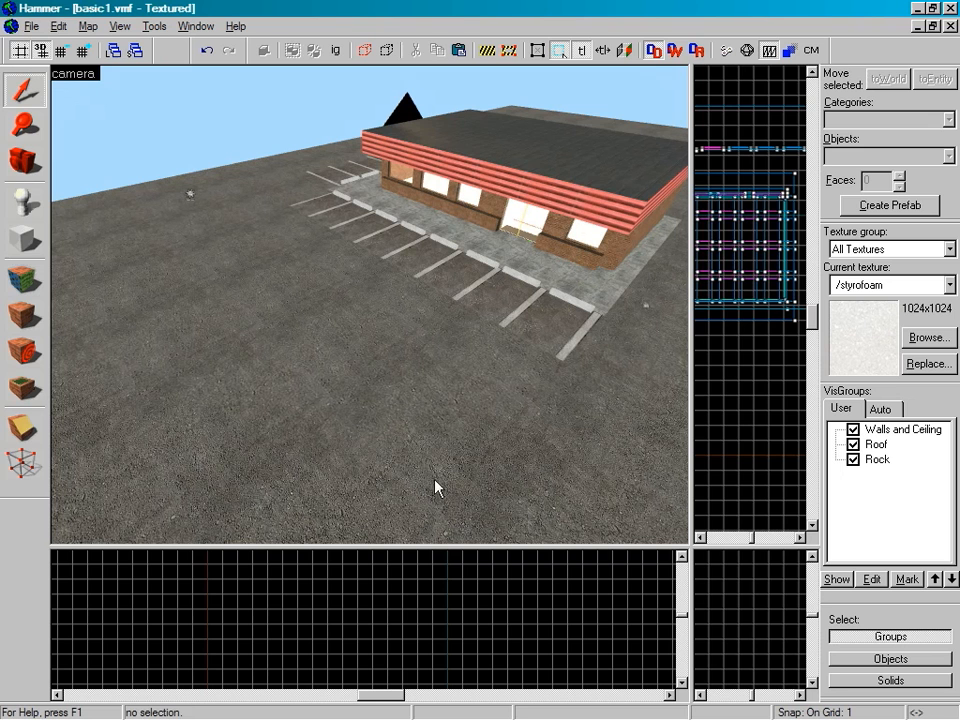
key("ctrl+z")
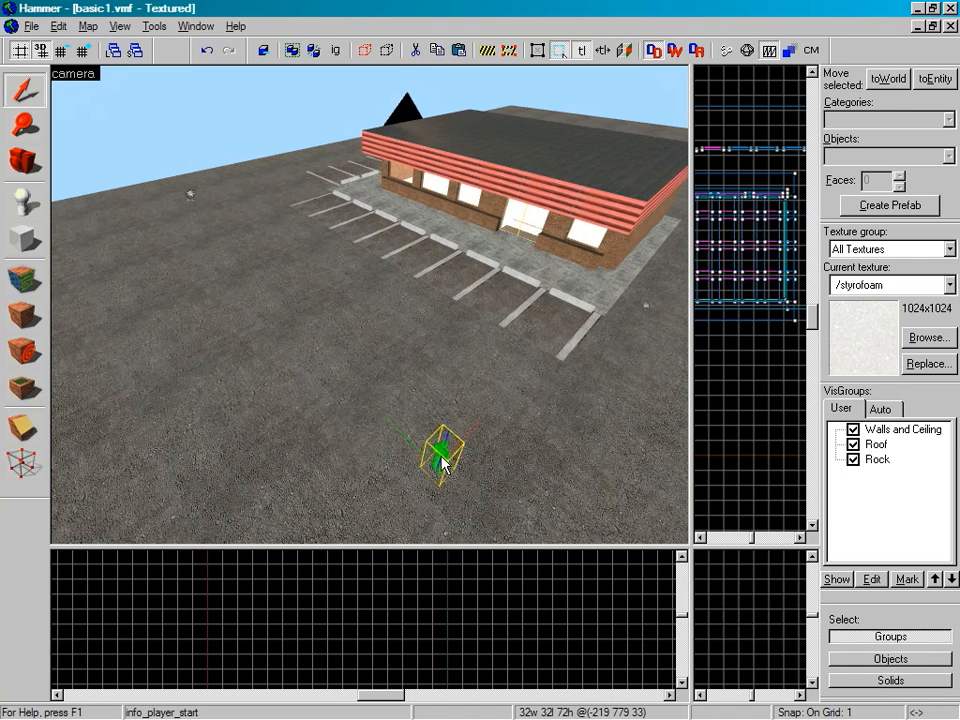
Set the info_player_start's yaw angle to 0 in its object properties and apply the change.
double_click(442, 463)
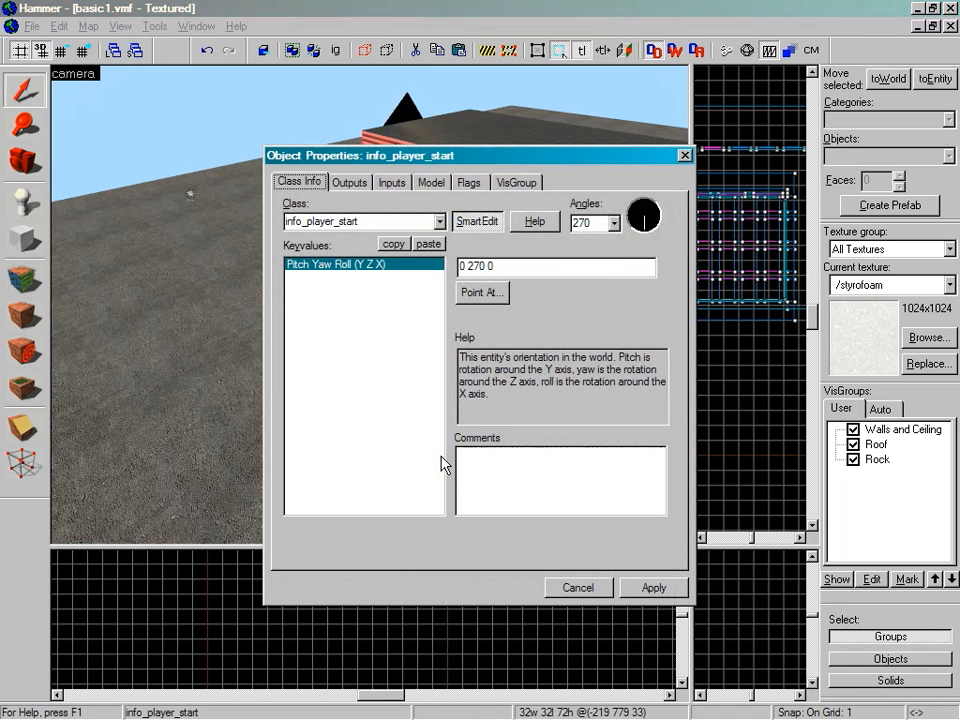
left_click(659, 217)
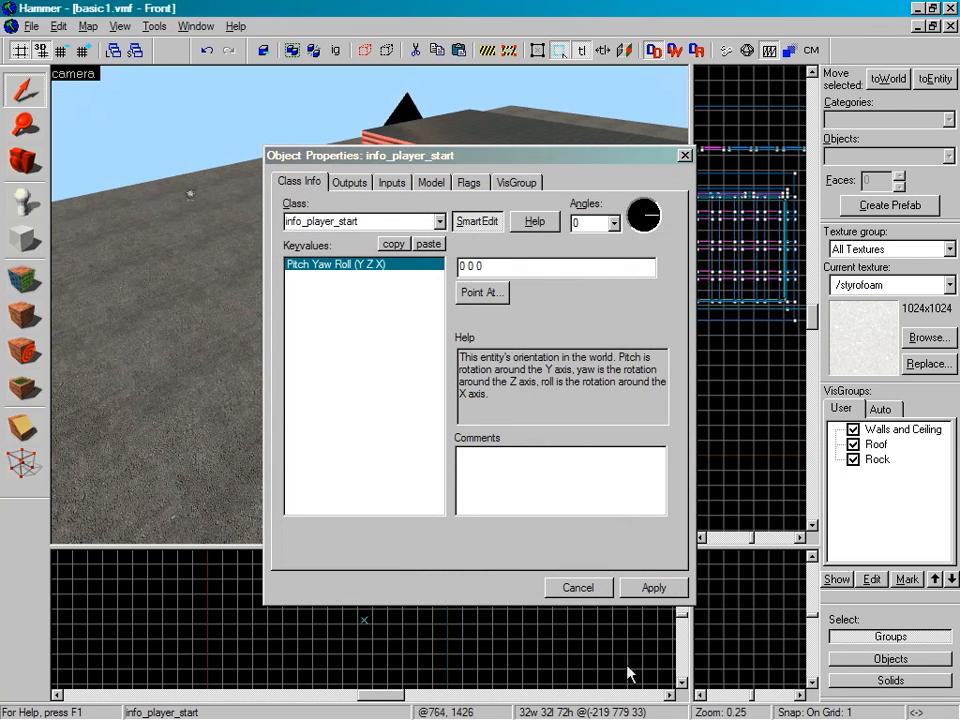
left_click(648, 588)
left_click(685, 155)
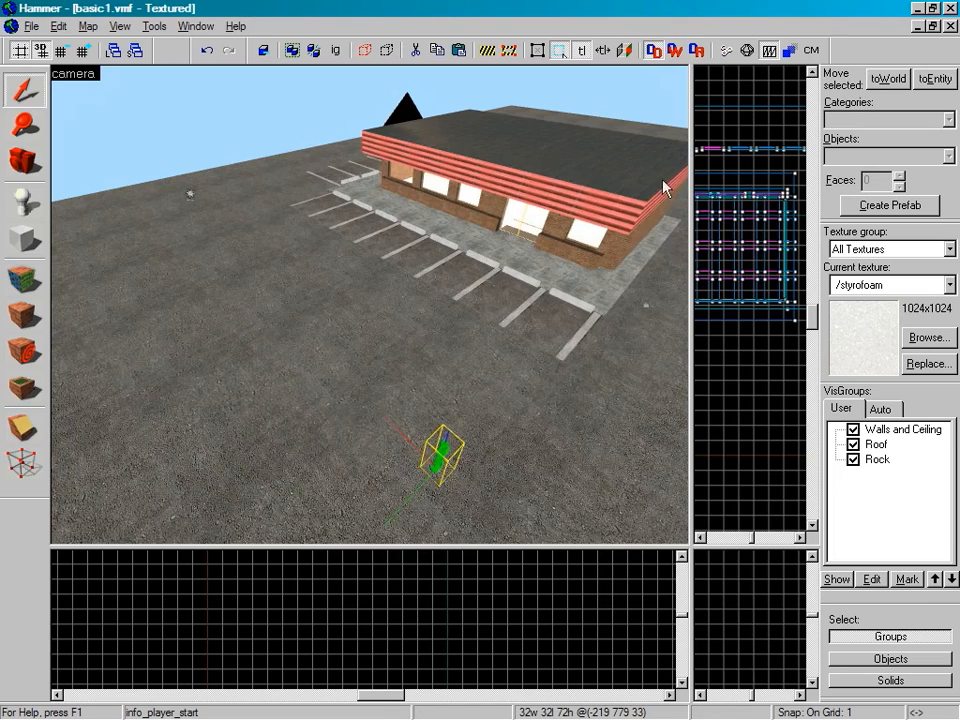
Place an npc_metropolice entity on the asphalt beyond the player start, at about (303, 912, 34).
scroll(360, 411, "up", 2)
key("z")
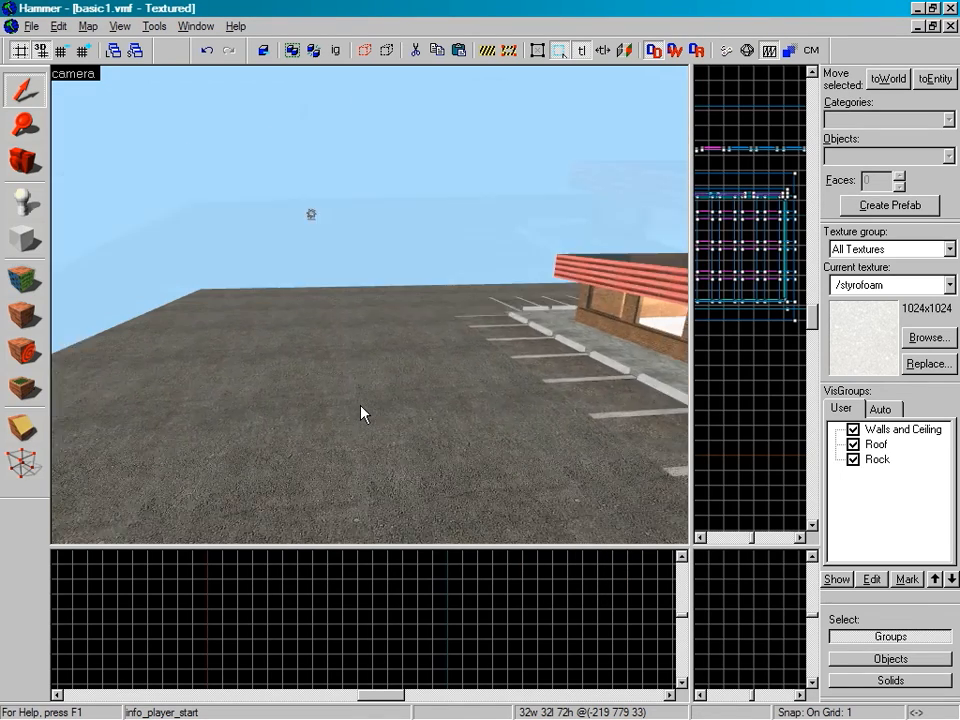
key("s")
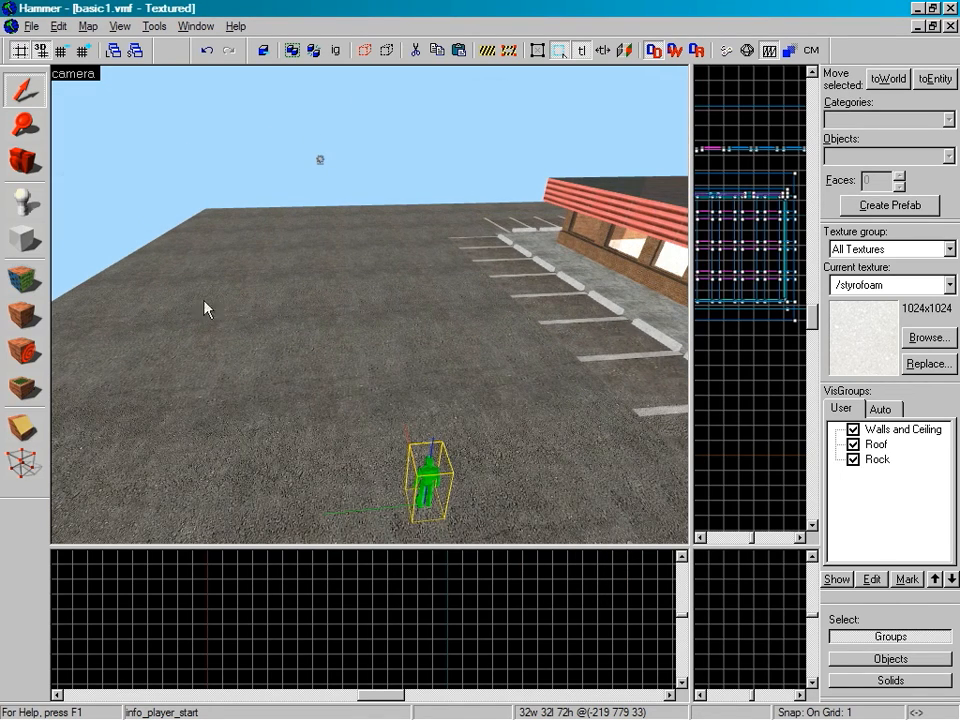
left_click(25, 203)
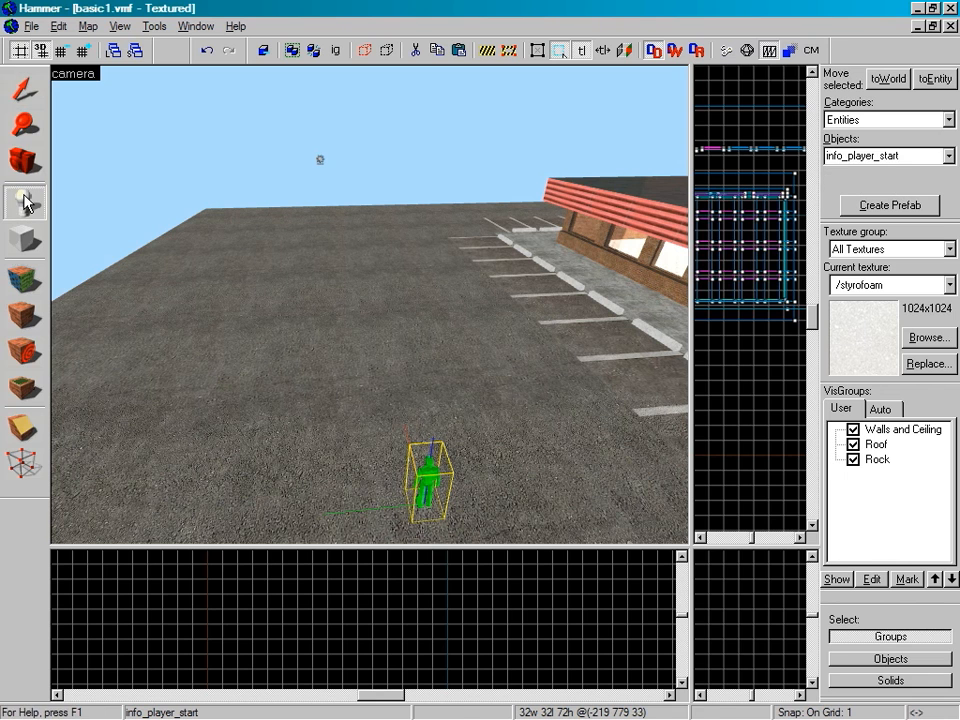
left_click(878, 157)
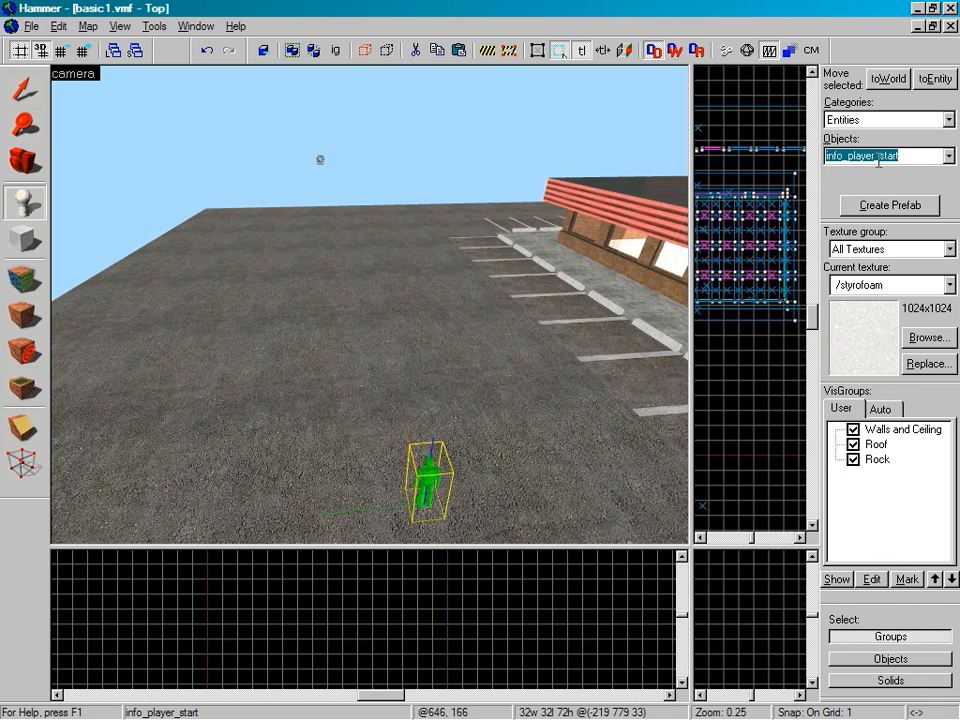
type("npc_metropolice")
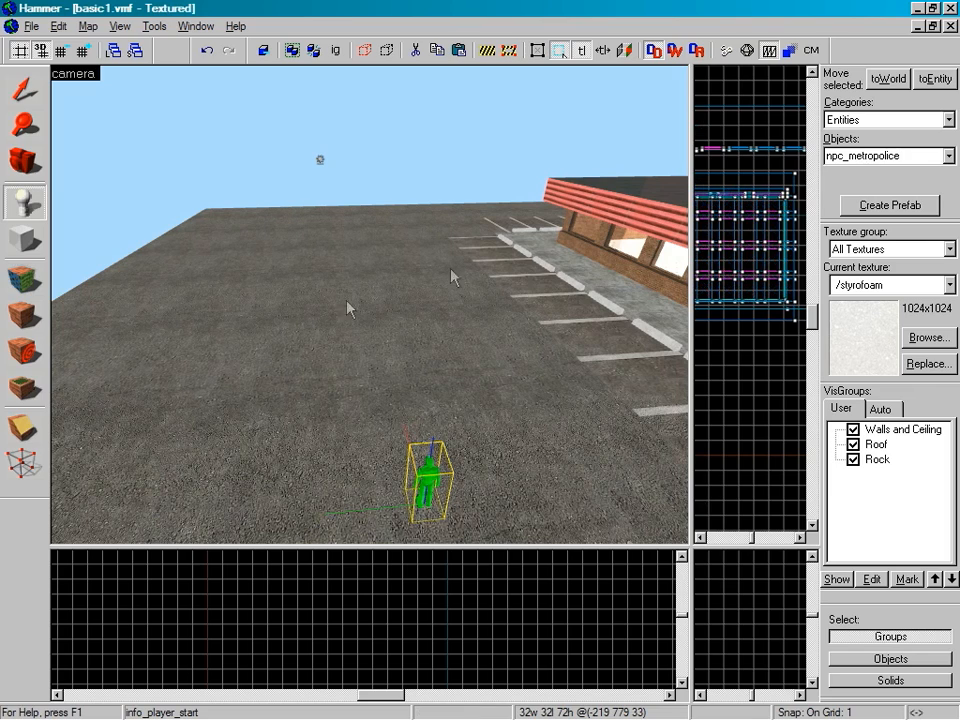
left_click(315, 298)
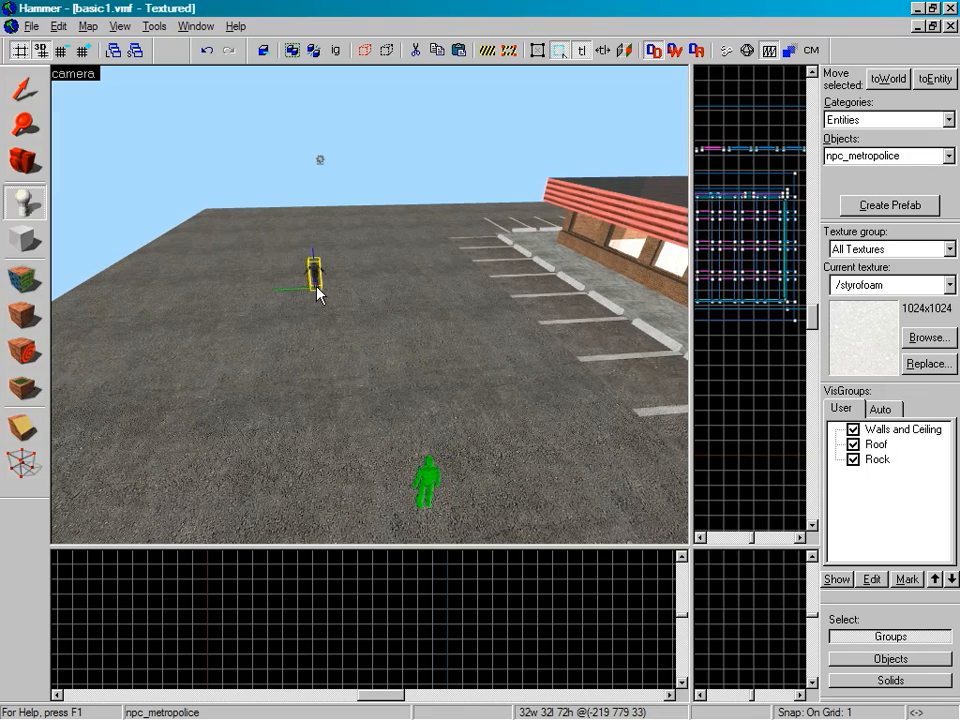
Turn the npc_metropolice to an angle of about 272, name it cop, and apply its properties.
key("w")
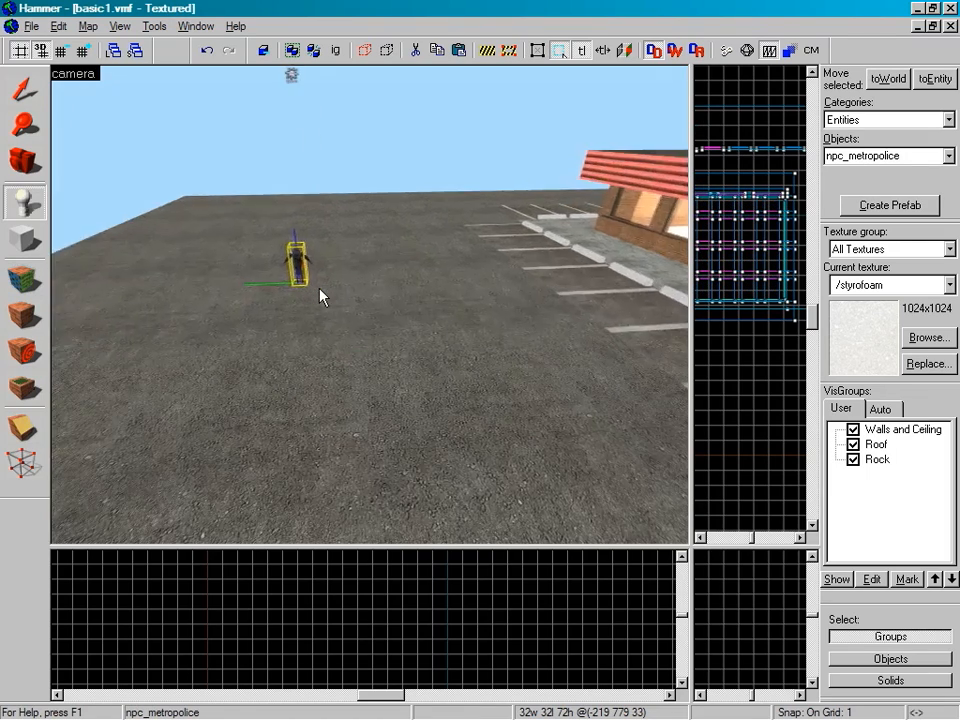
key("z")
key("w")
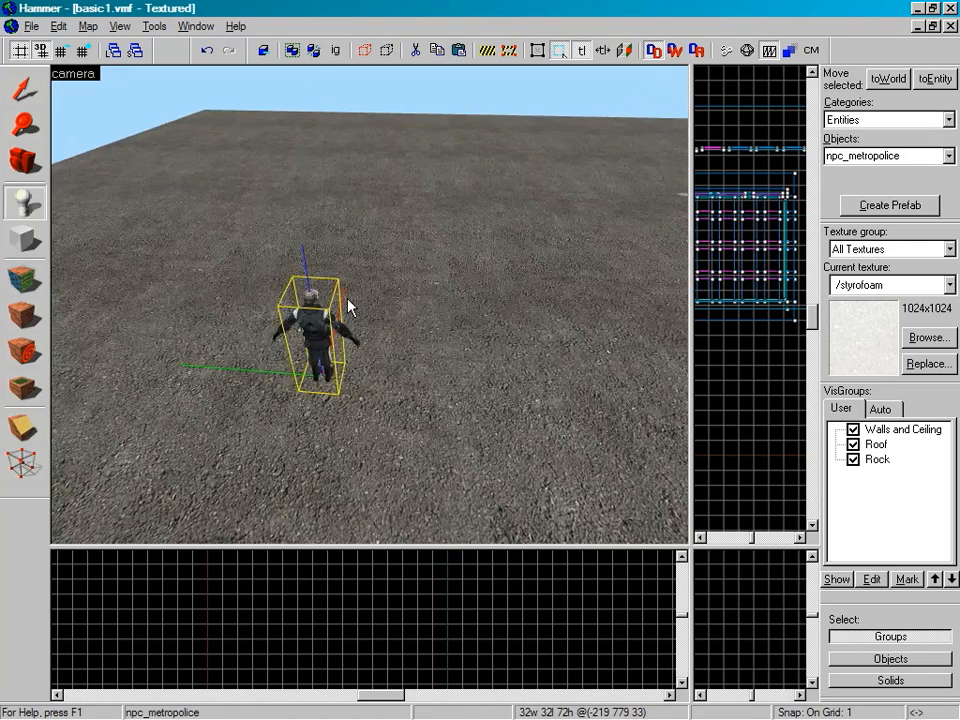
key("z")
left_click(24, 88)
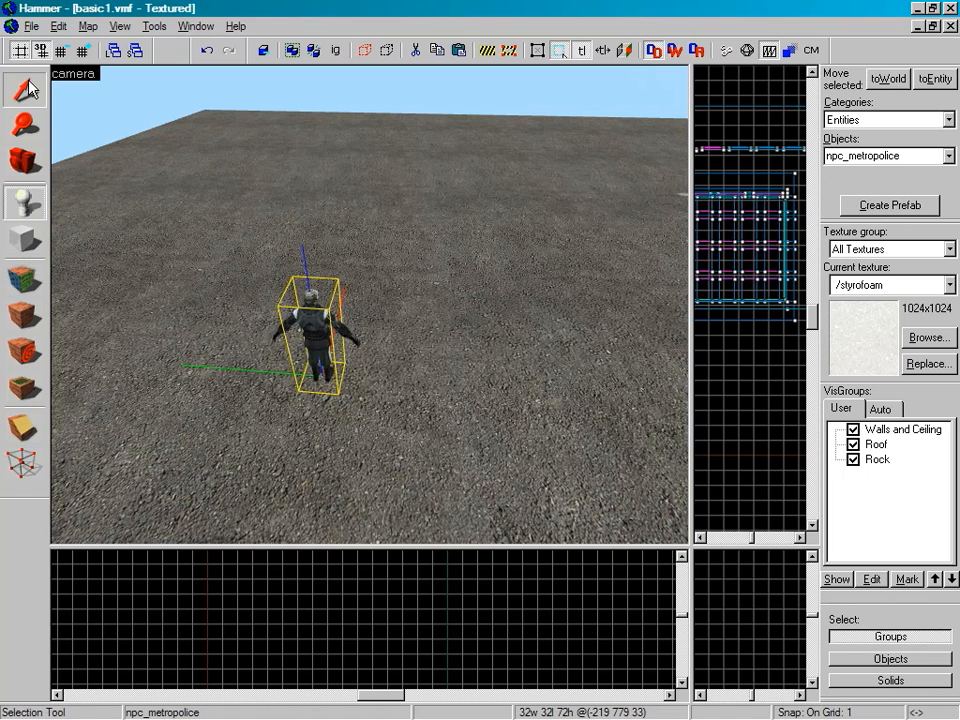
double_click(330, 352)
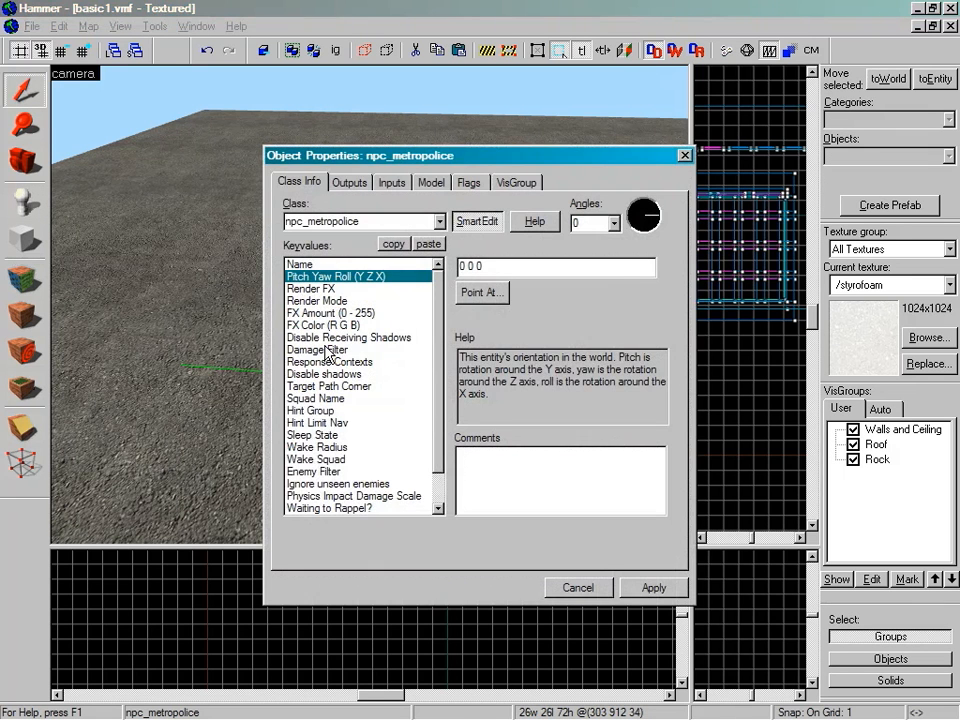
left_click_drag(659, 213, 645, 238)
left_click(300, 264)
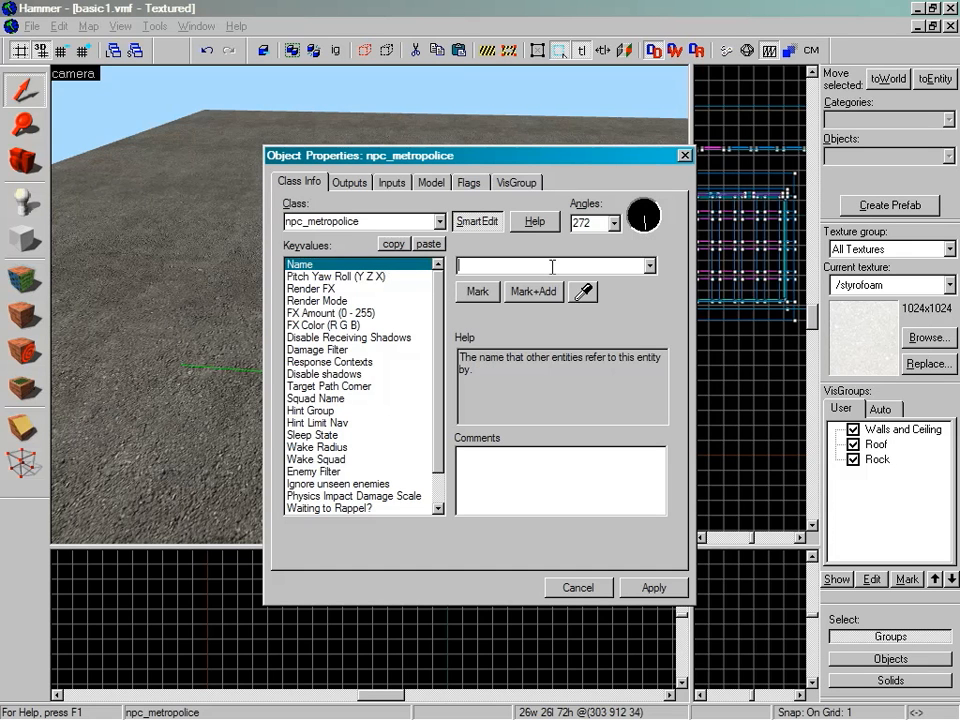
left_click(552, 267)
type("cop")
scroll(446, 299, "down", 3)
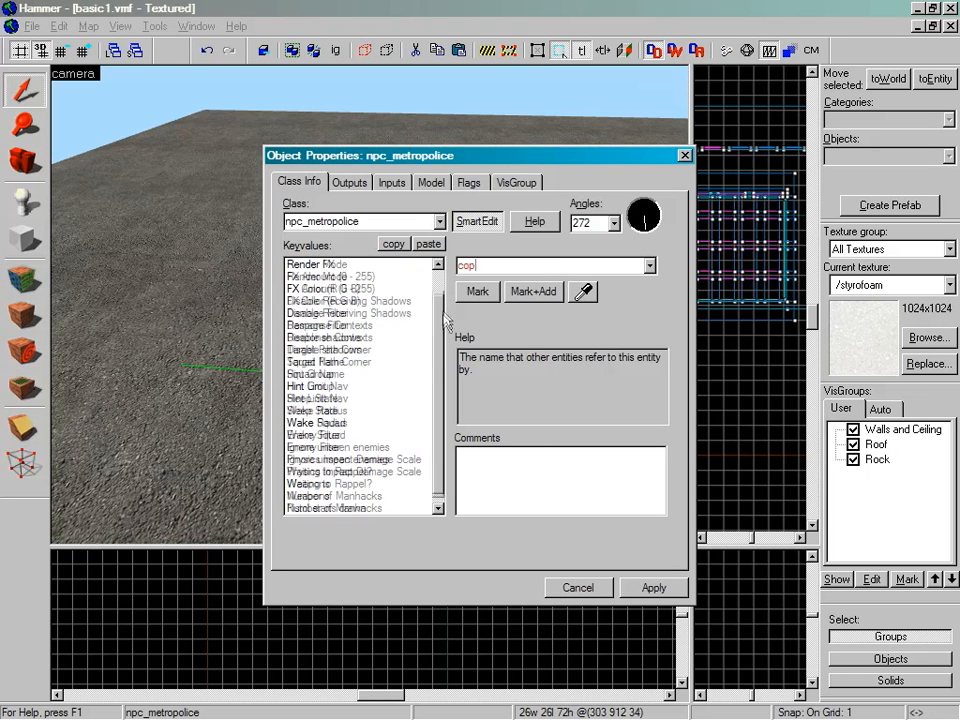
left_click(652, 588)
left_click(684, 156)
Place an ai_relationship entity on the asphalt near the cop, at about (346, 797, 6).
scroll(440, 308, "down", 2)
left_click_drag(419, 358, 420, 364)
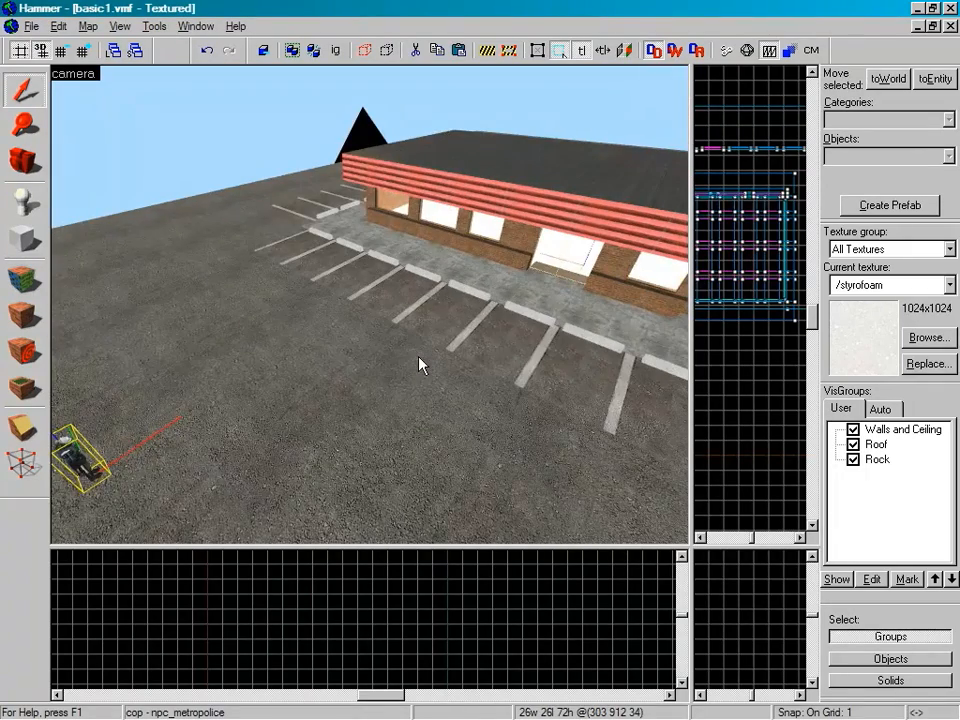
left_click(30, 203)
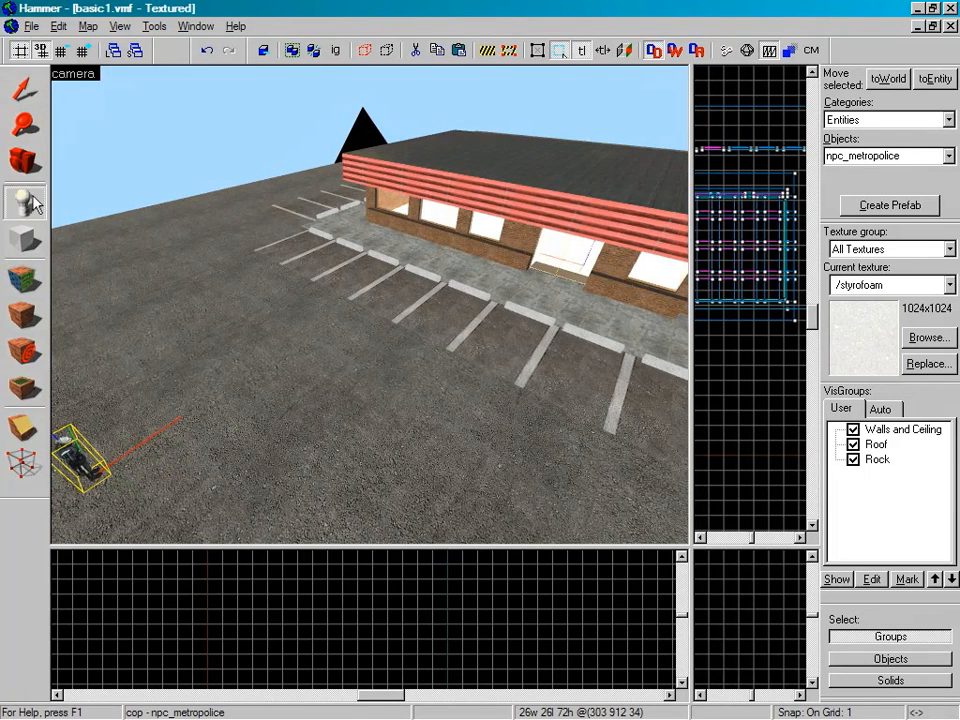
left_click(905, 155)
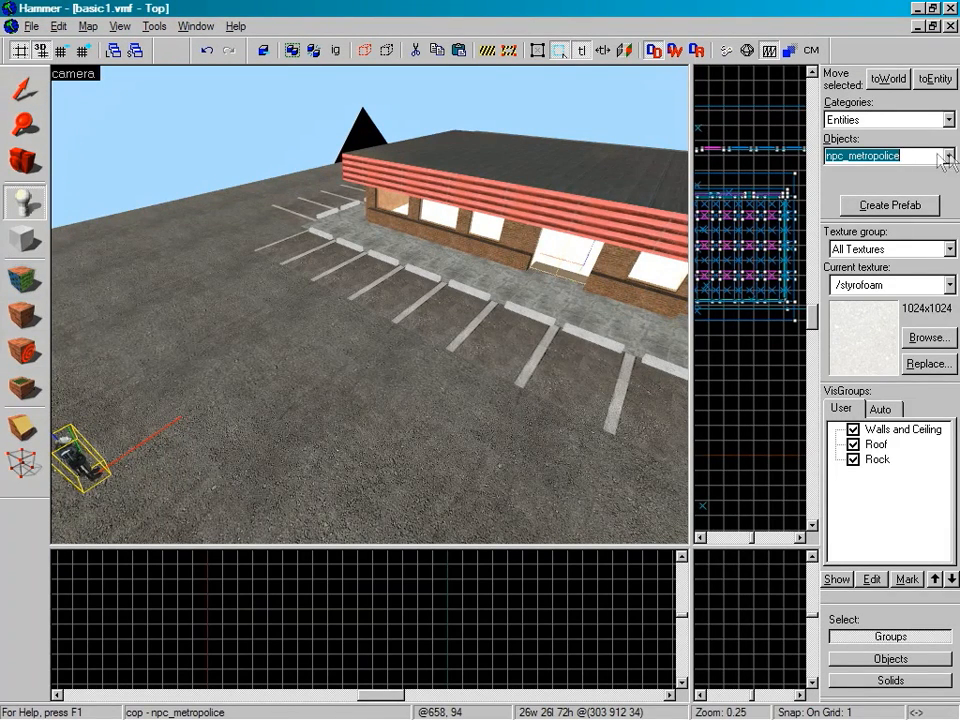
left_click(949, 156)
left_click_drag(949, 304, 950, 182)
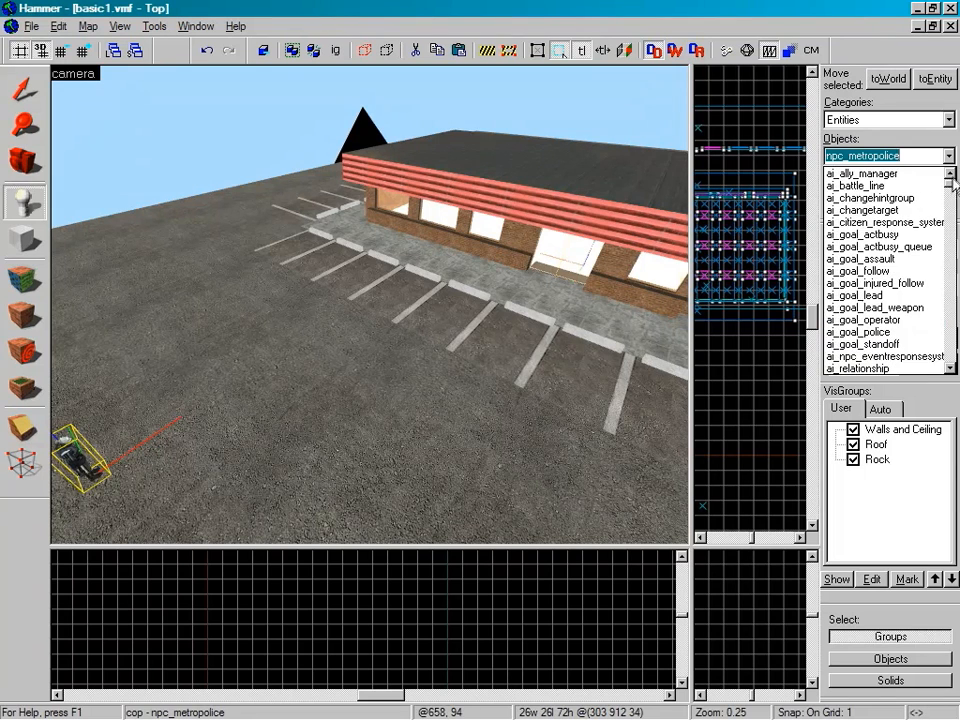
left_click(880, 366)
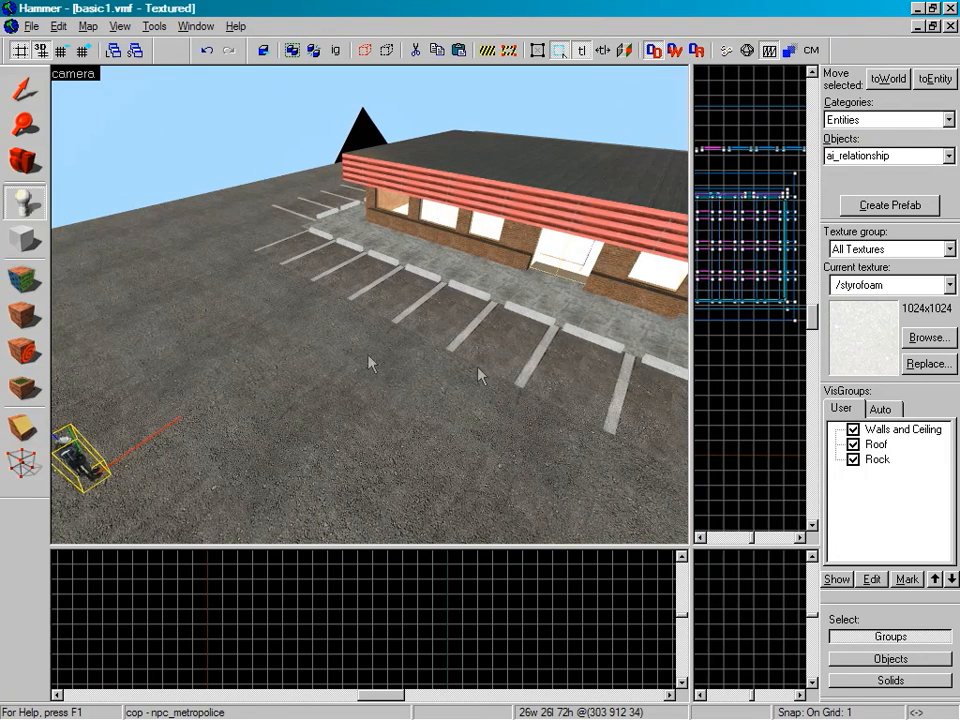
left_click(180, 391)
In the ai_relationship's properties, enter the cop as the subject and !player as the target.
left_click(30, 92)
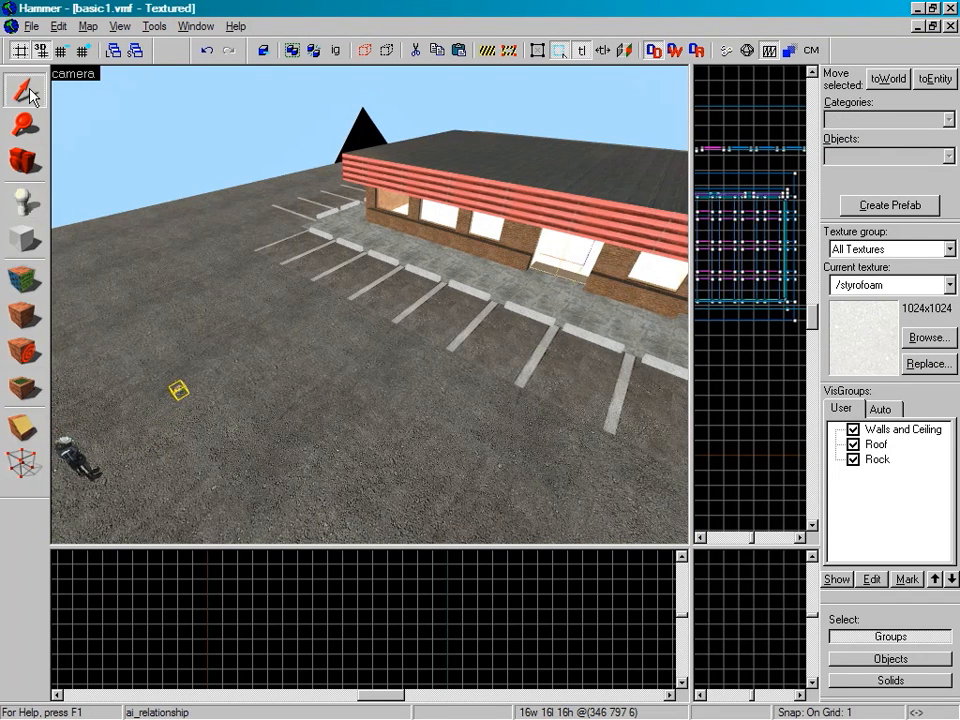
double_click(181, 393)
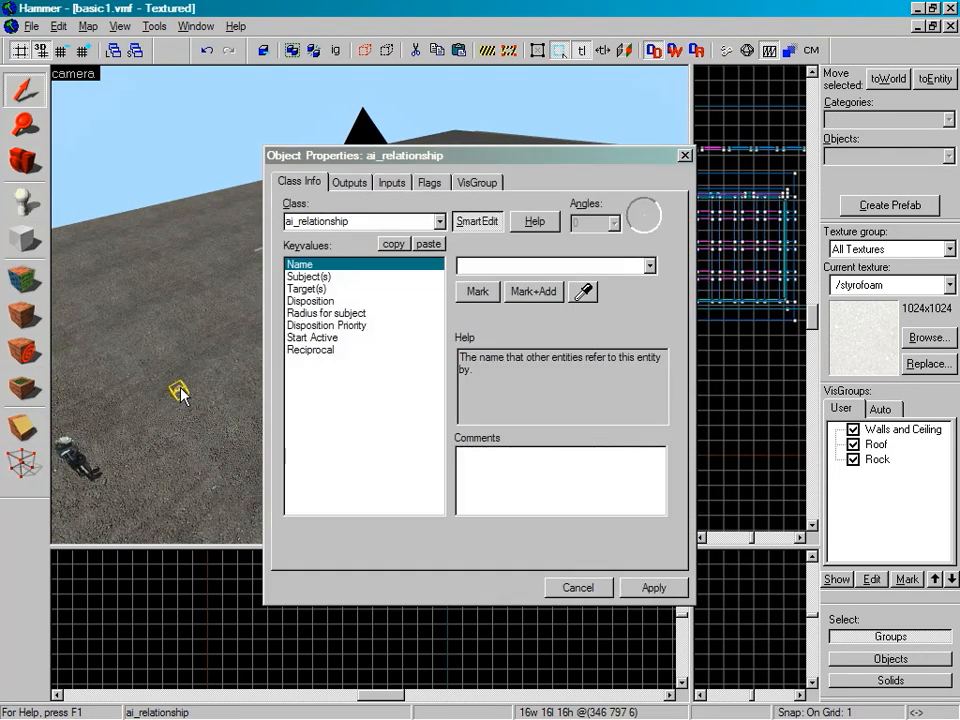
left_click(477, 268)
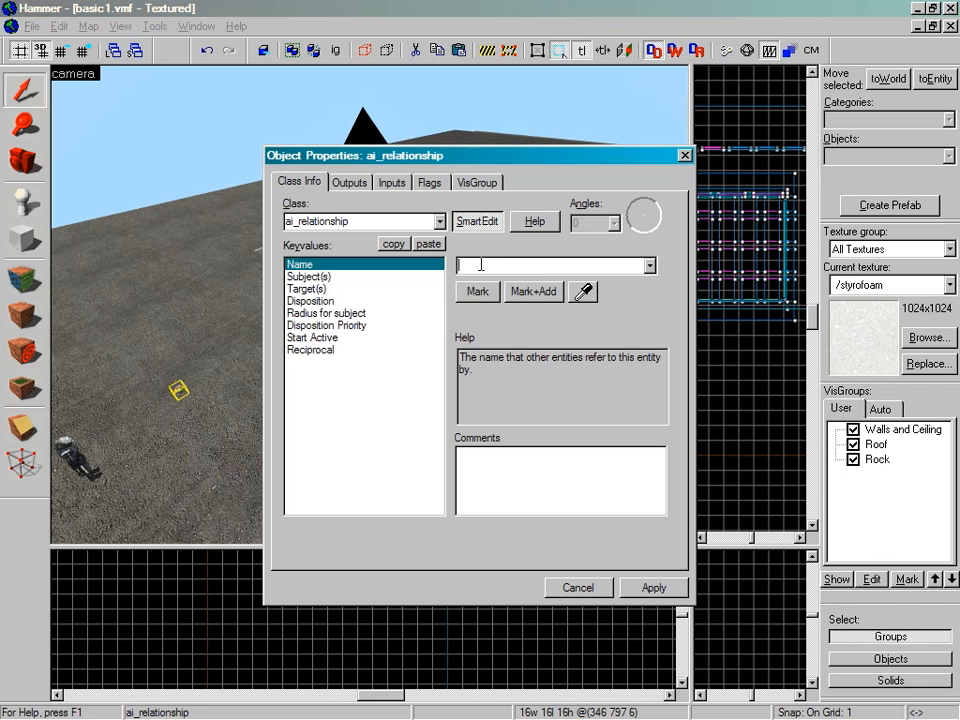
key("Down")
type("coo")
left_click(394, 288)
left_click(498, 265)
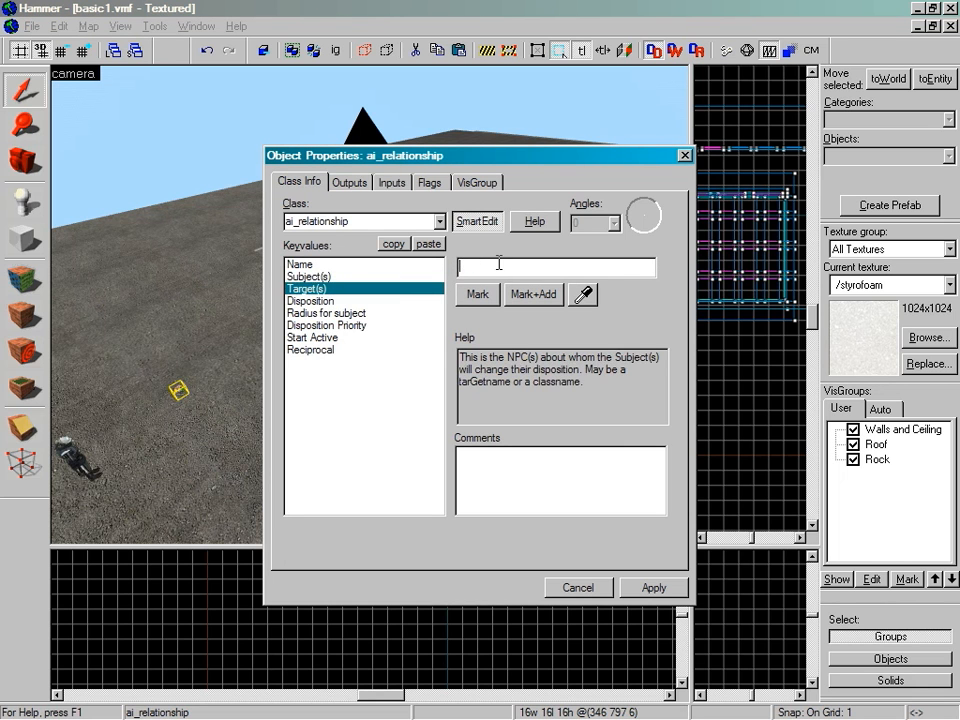
type("!player")
With the relationship's disposition on Like, set Start Active to Yes and apply the properties.
left_click(395, 301)
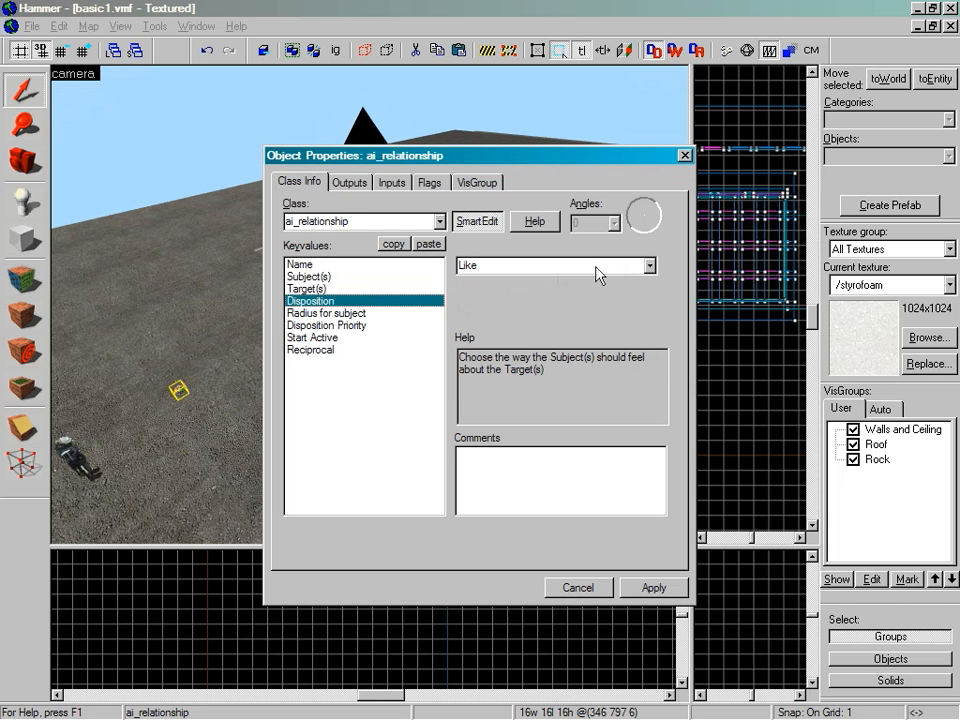
left_click(333, 339)
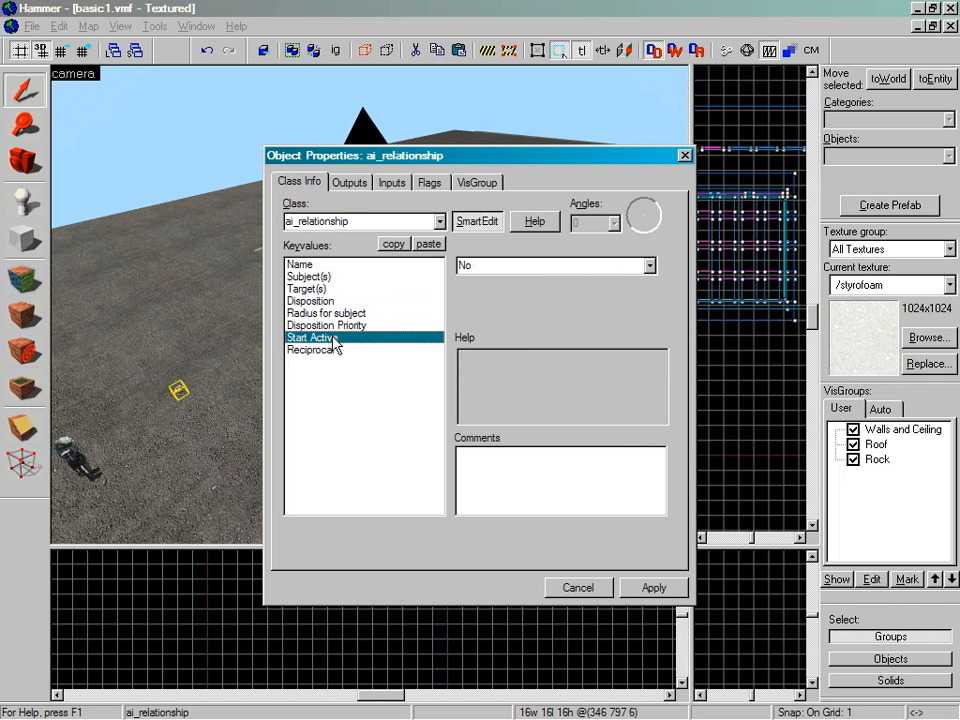
left_click(649, 265)
left_click(634, 294)
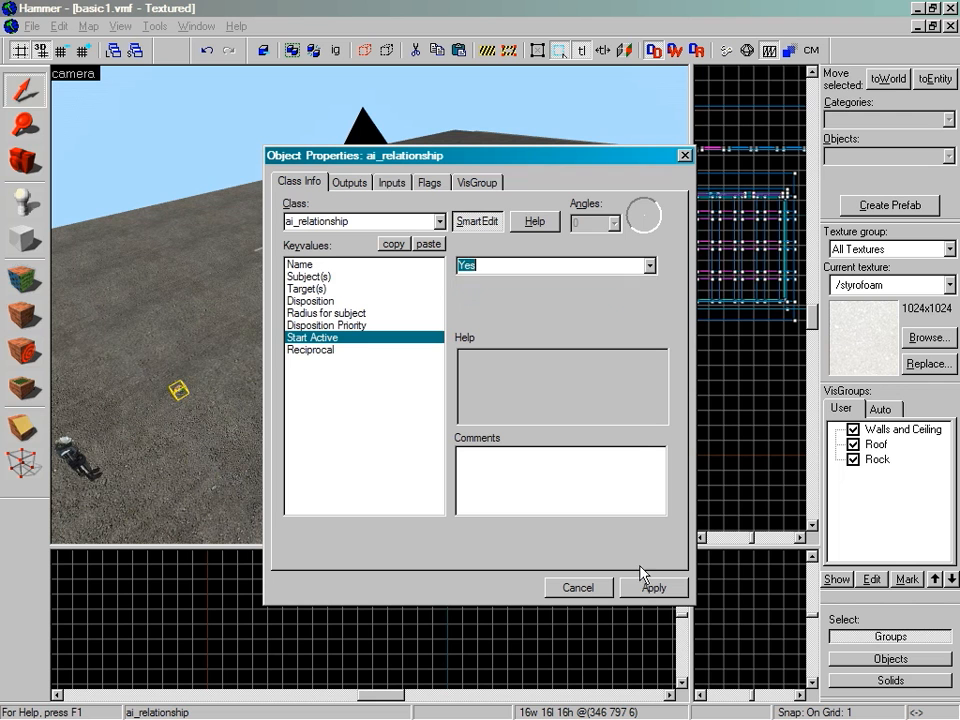
left_click(683, 155)
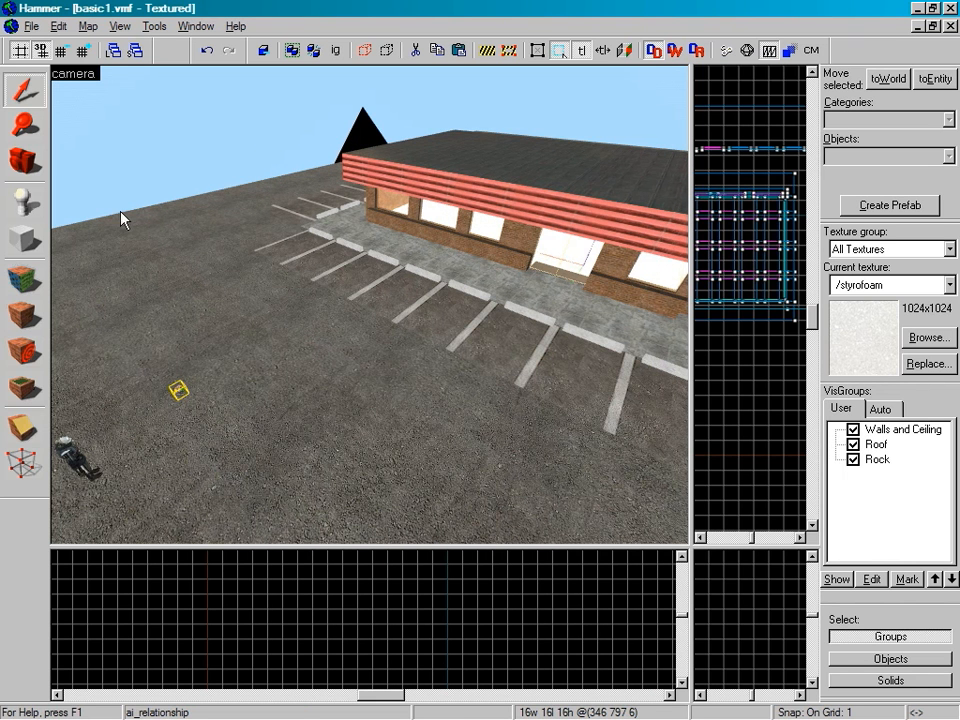
Place an info_target entity on the asphalt near the parking lines, at about (106, 479, 6).
left_click(33, 204)
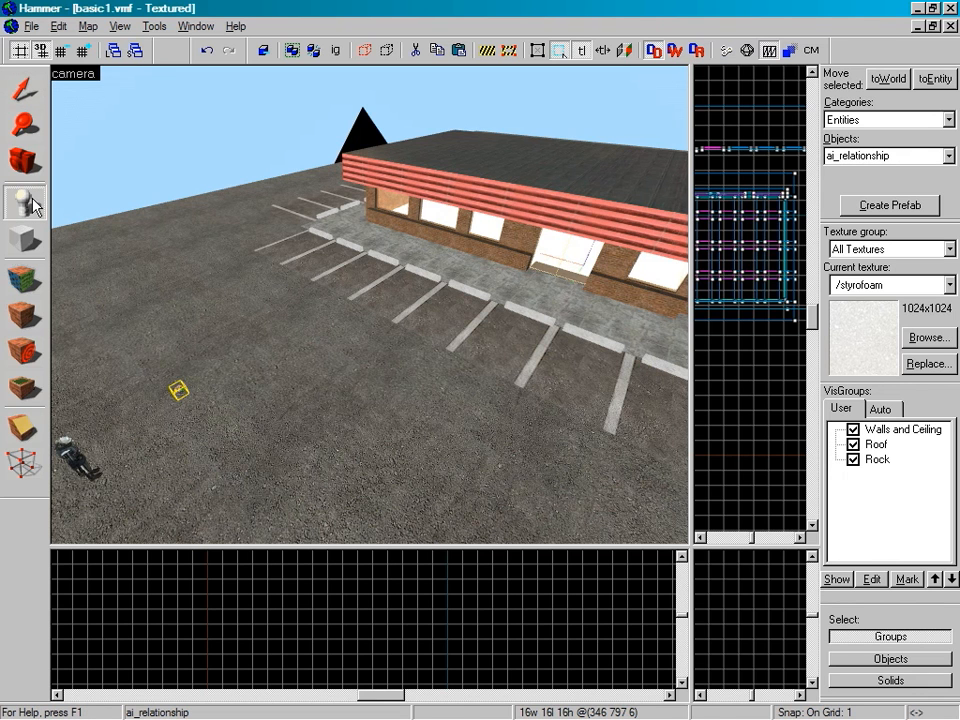
left_click(947, 156)
left_click_drag(952, 195, 952, 266)
left_click(868, 258)
left_click(440, 355)
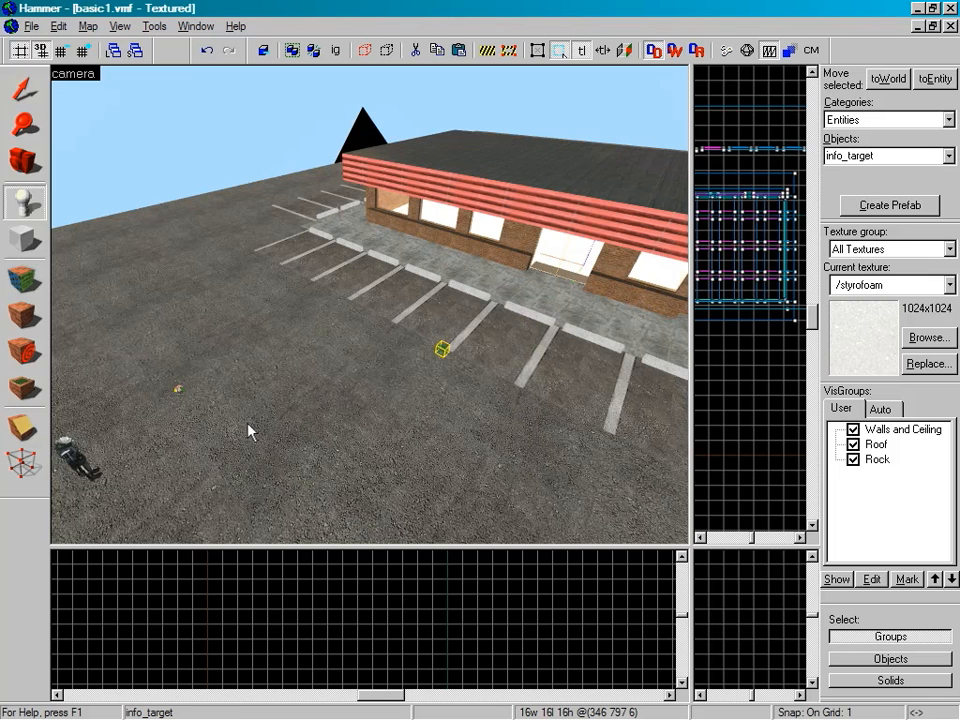
Name the info_target move1 and apply its properties.
left_click(26, 92)
double_click(442, 349)
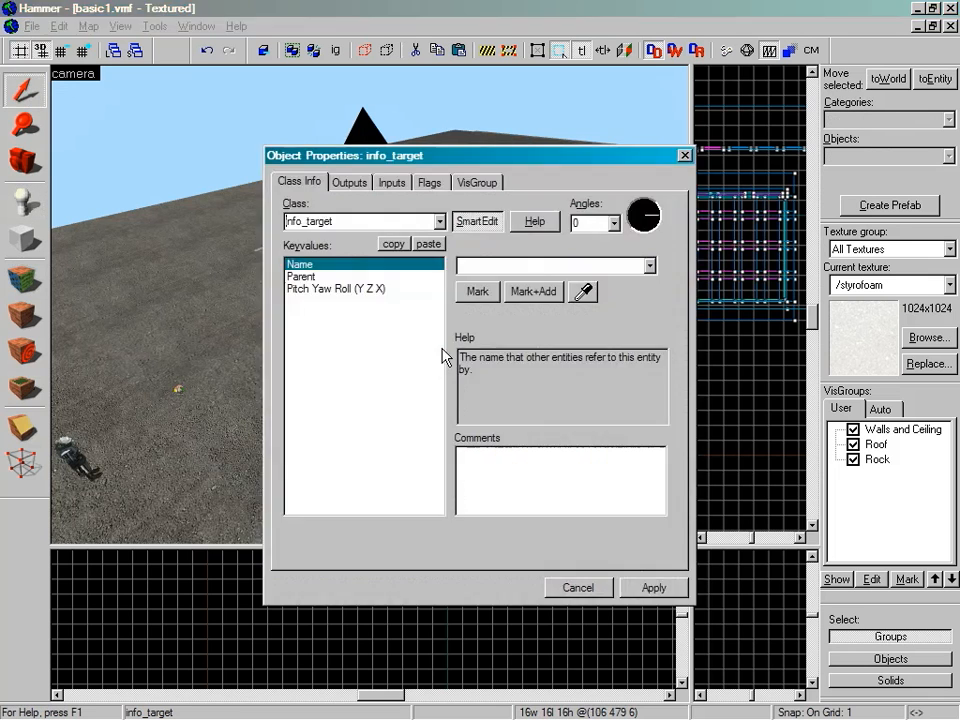
type("move1")
left_click(652, 588)
left_click(685, 155)
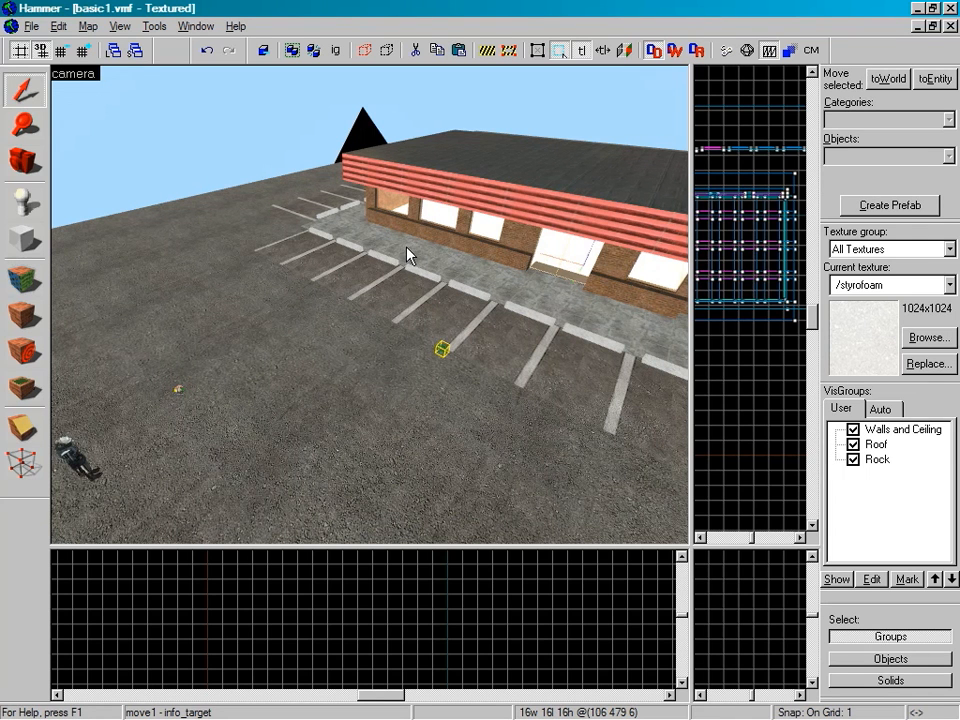
Place a logic_choreographed_scene entity beside the move1 target, at about (175, 480, 6).
left_click(25, 202)
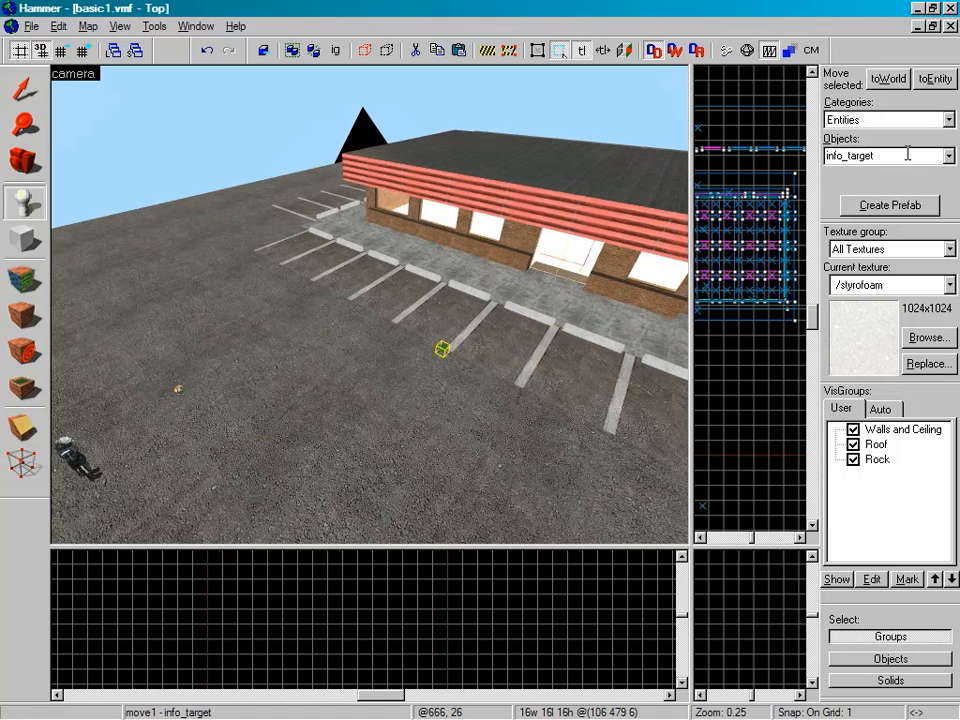
left_click(946, 156)
left_click_drag(951, 252, 953, 270)
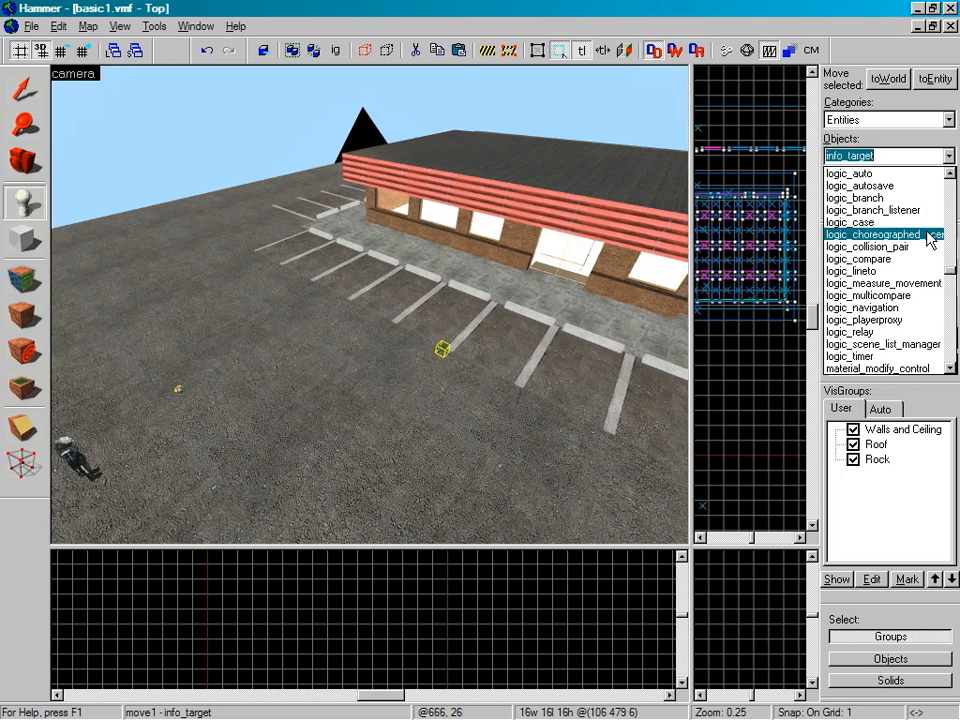
left_click(875, 234)
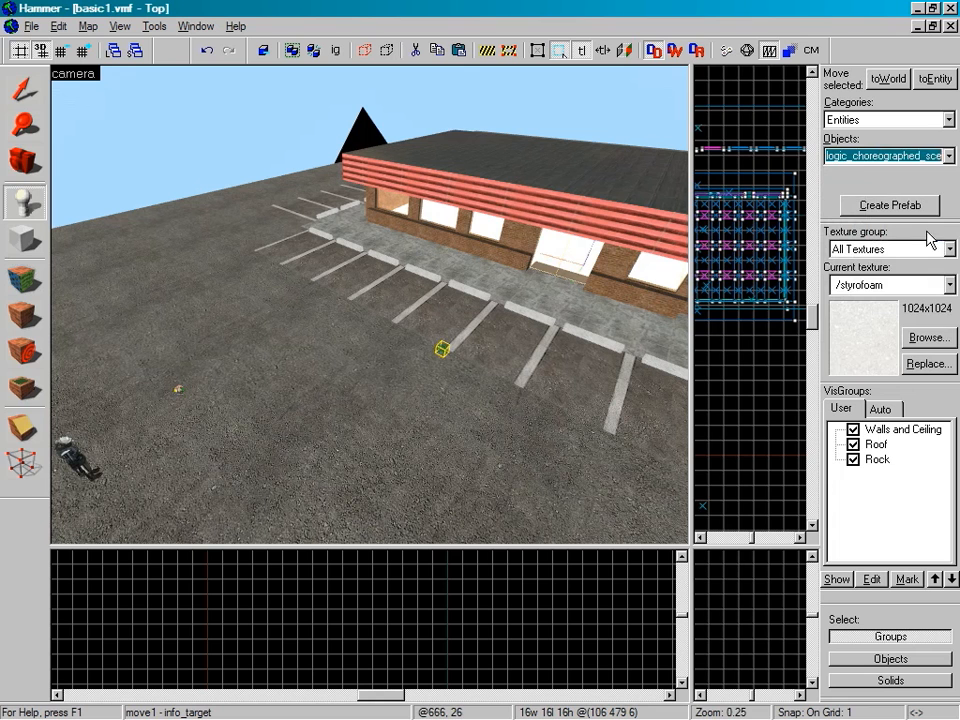
left_click(408, 336)
scroll(408, 357, "up", 3)
Name the logic_choreographed_scene walkscene, leave its scene file empty, and apply its properties.
left_click(22, 88)
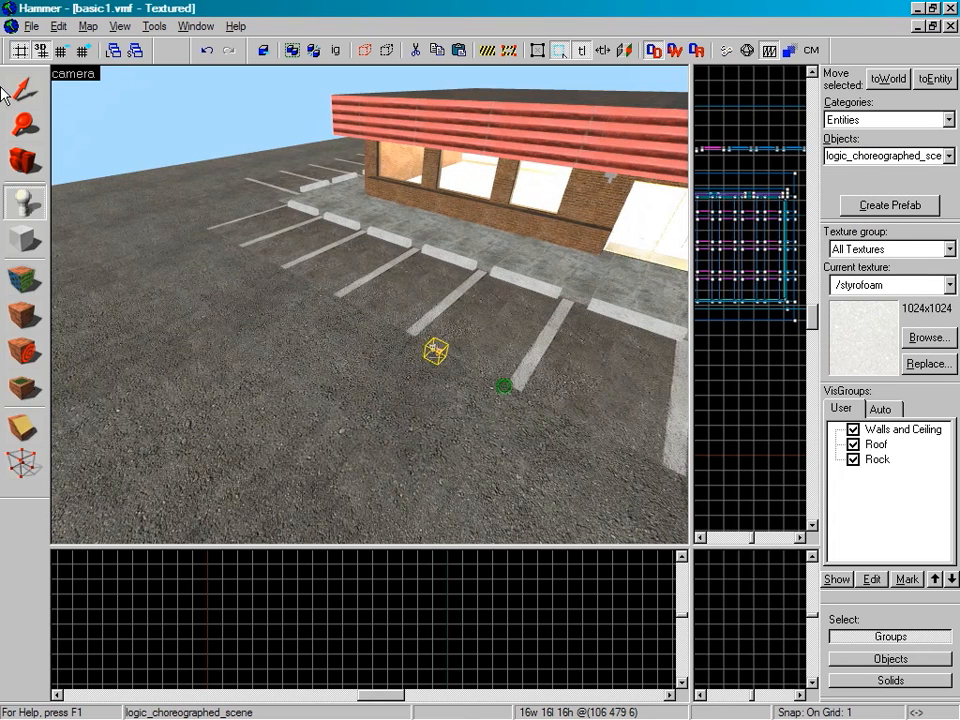
double_click(437, 353)
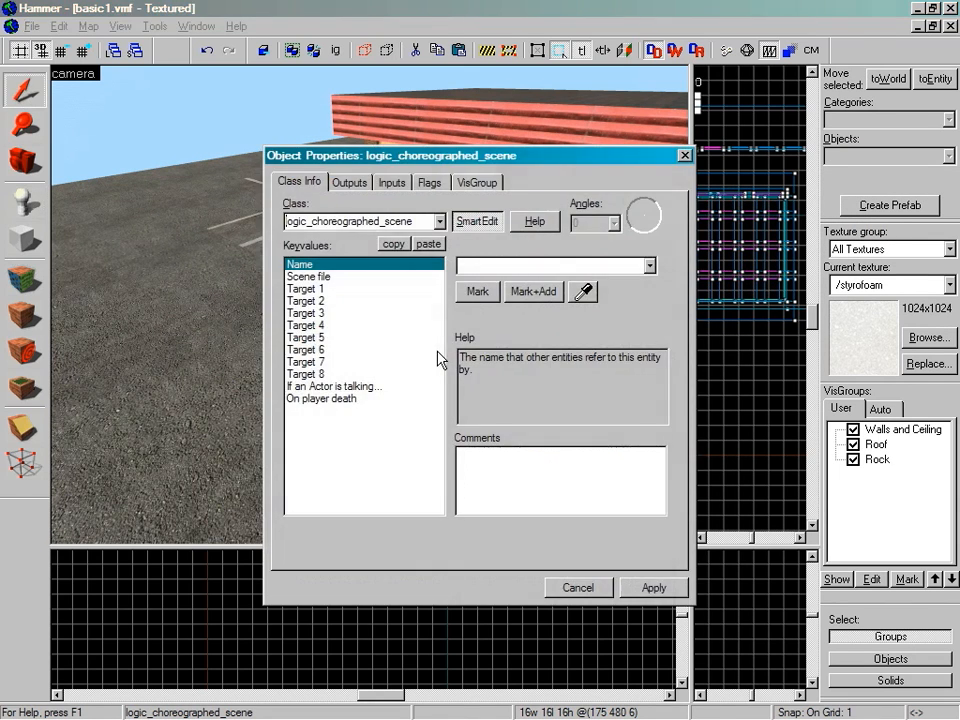
left_click(480, 263)
type("walkscene")
left_click(402, 277)
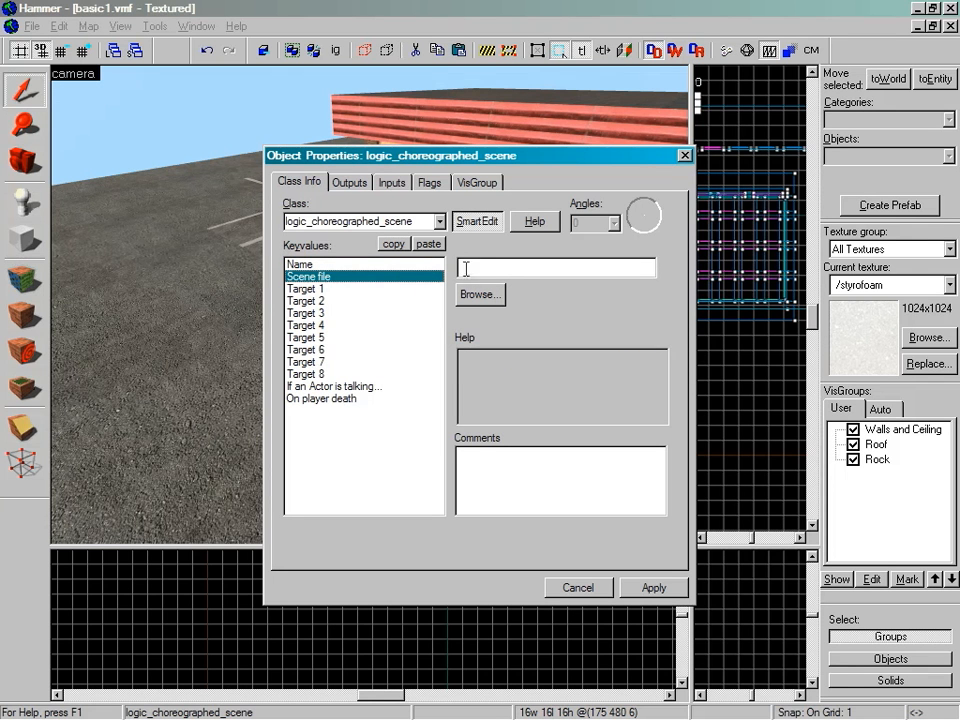
left_click(650, 590)
left_click(684, 156)
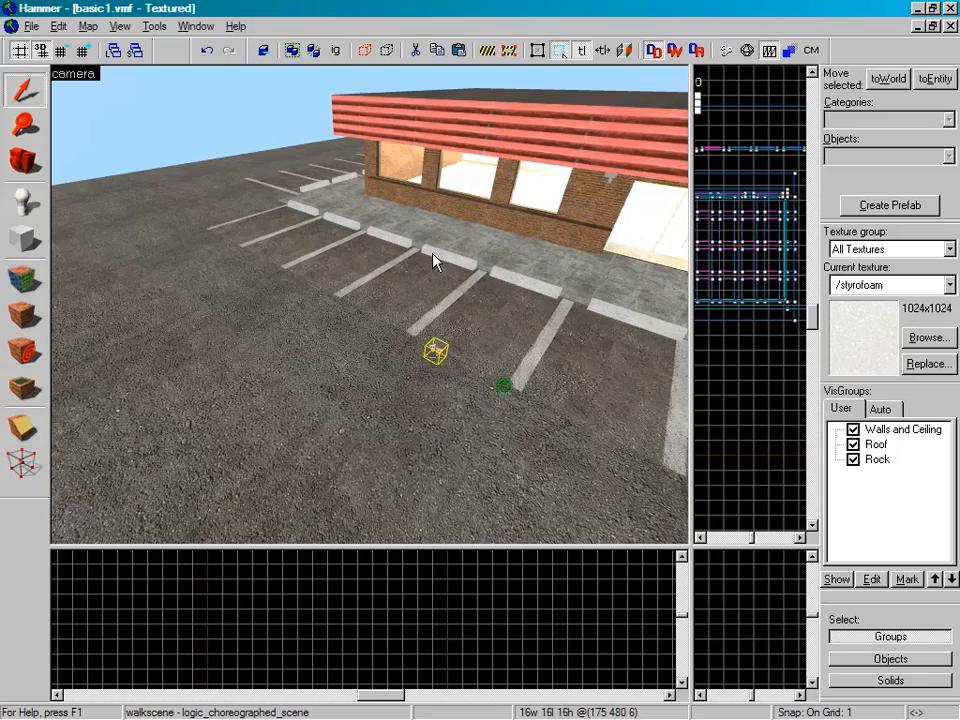
Save the map under the new name motion1 in the maps folder.
scroll(433, 254, "down", 5)
scroll(411, 277, "down", 2)
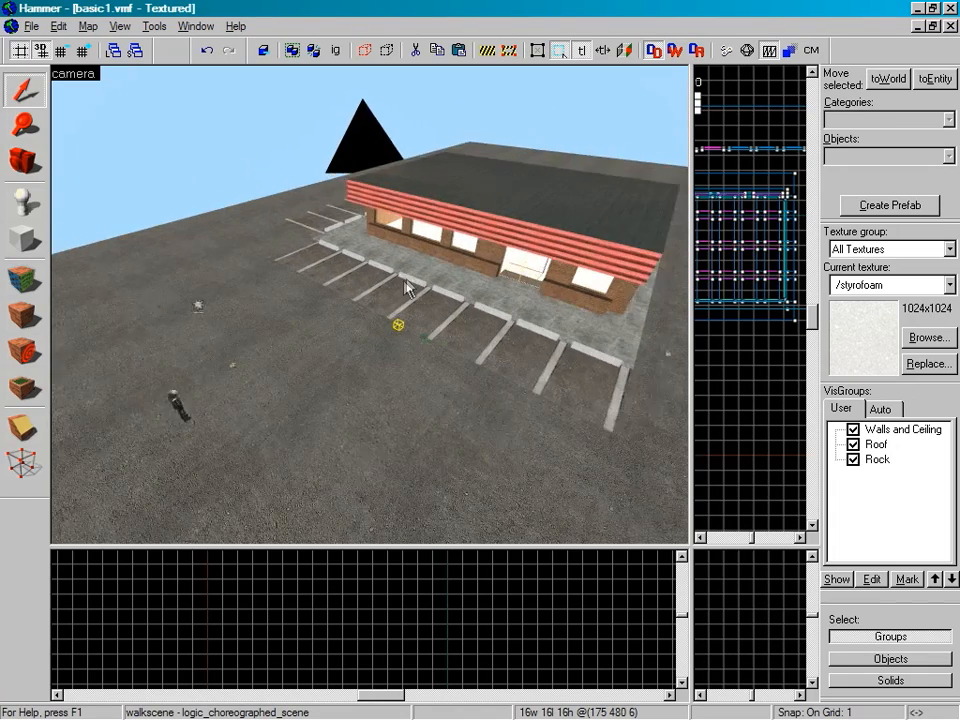
scroll(404, 288, "down", 1)
key("Down")
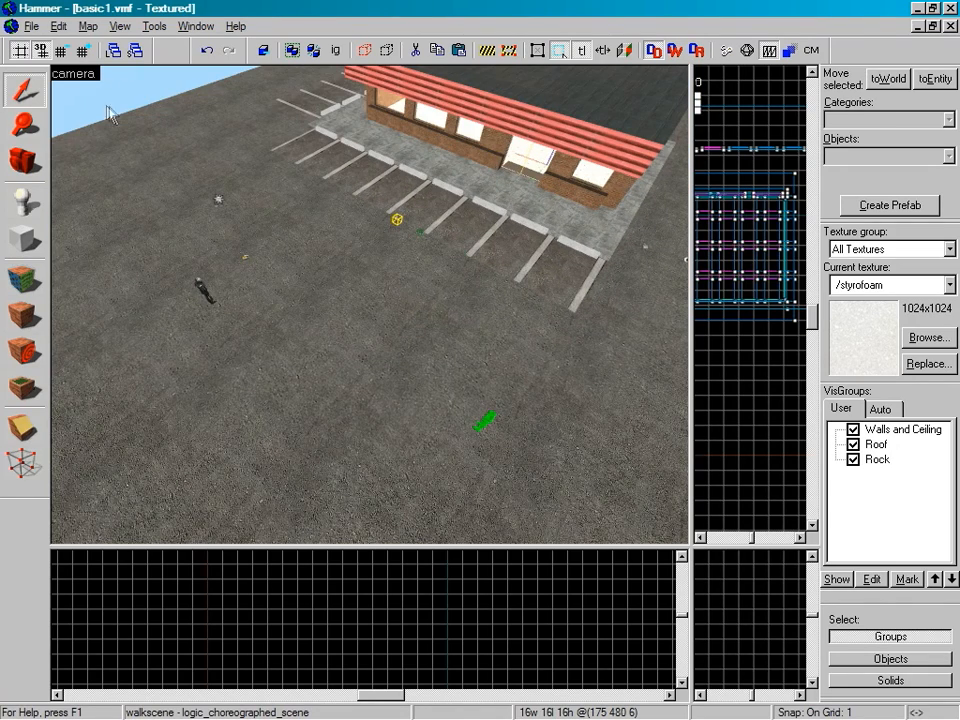
left_click(32, 26)
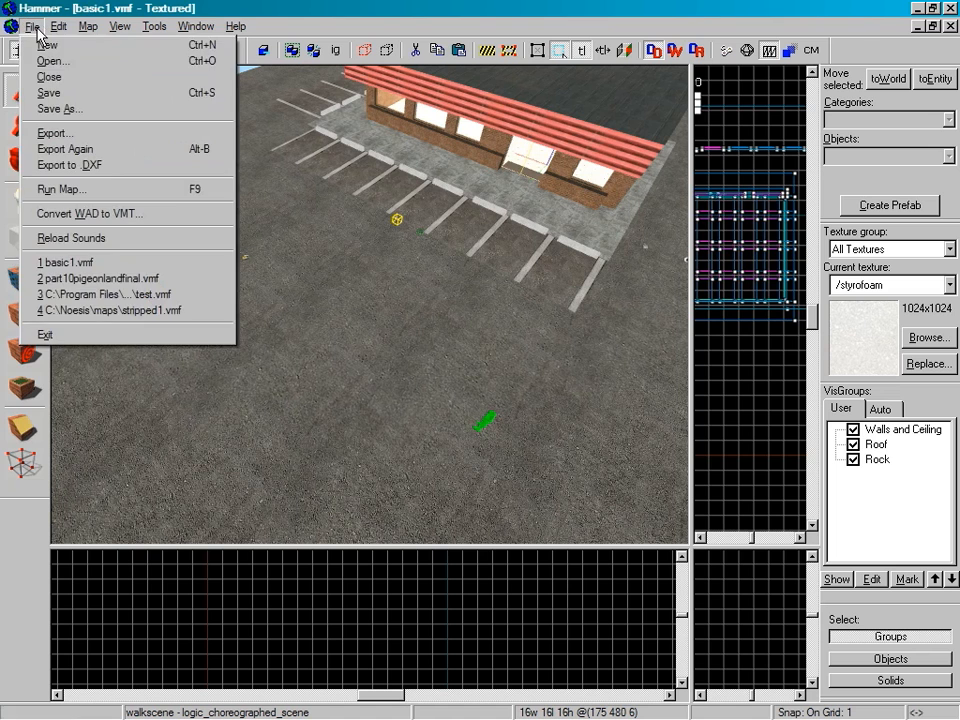
left_click(61, 110)
type("motion1")
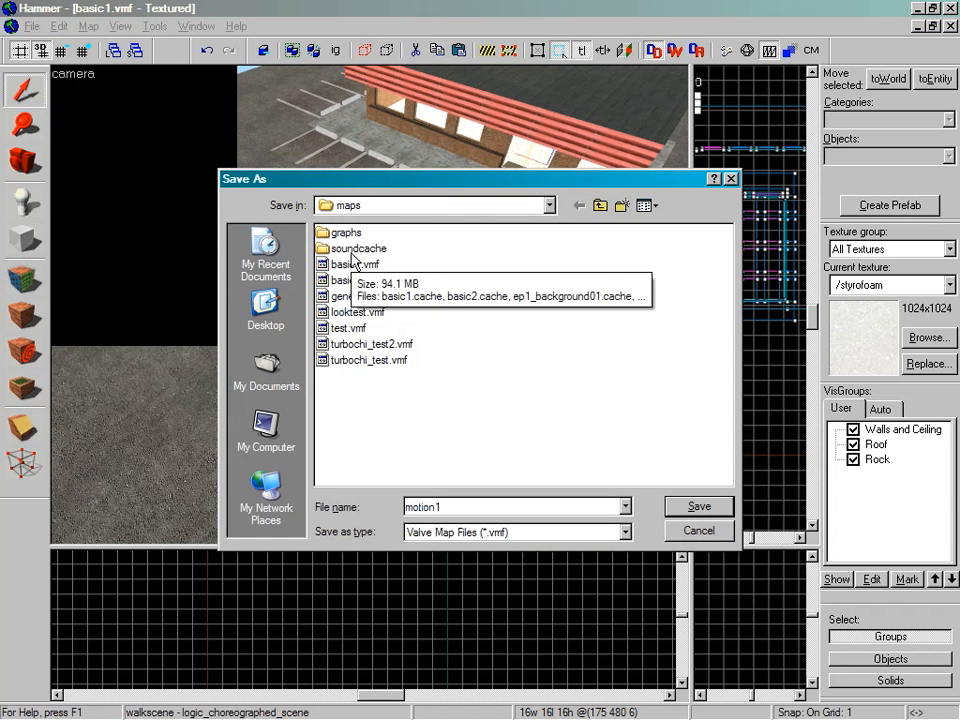
left_click(716, 510)
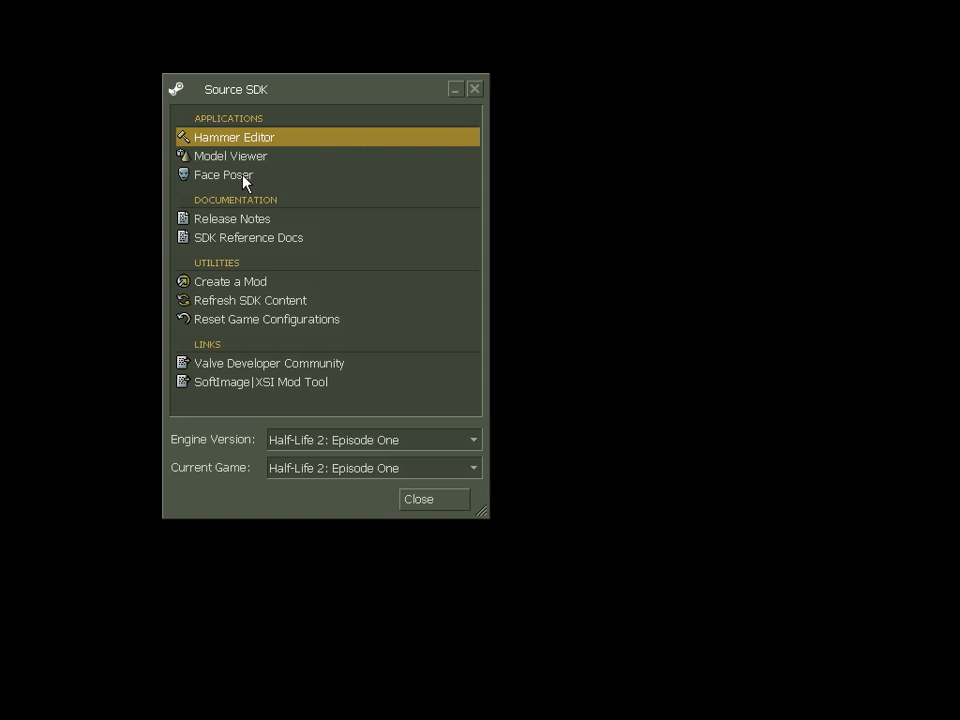
Switch to Face Poser and create a new choreography scene named motionscene in the scenes folder.
double_click(243, 177)
double_click(223, 175)
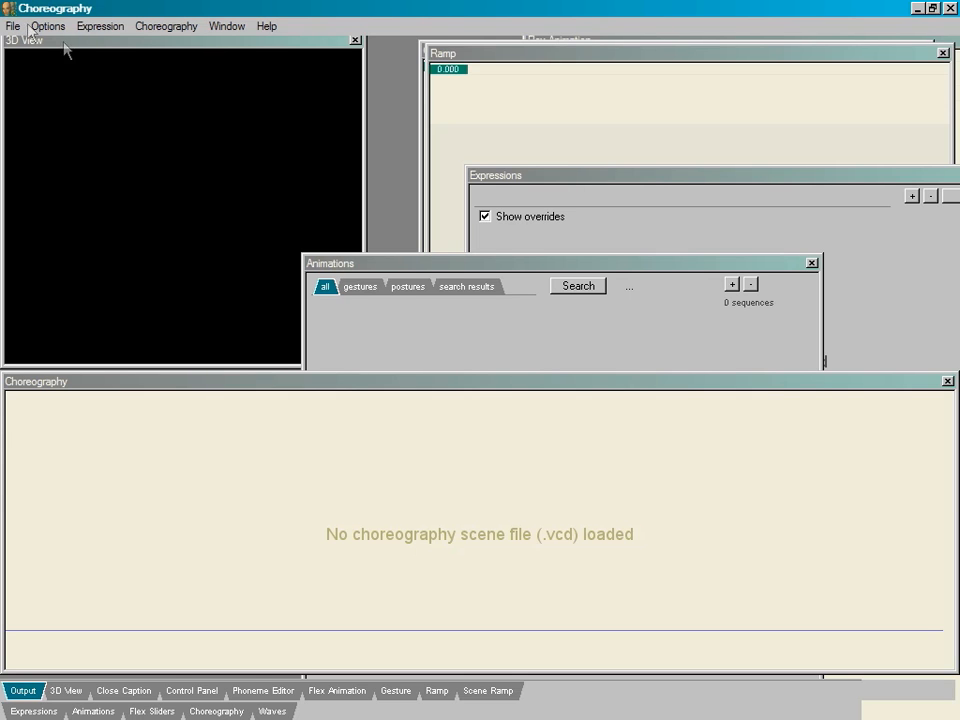
left_click(165, 27)
left_click(160, 46)
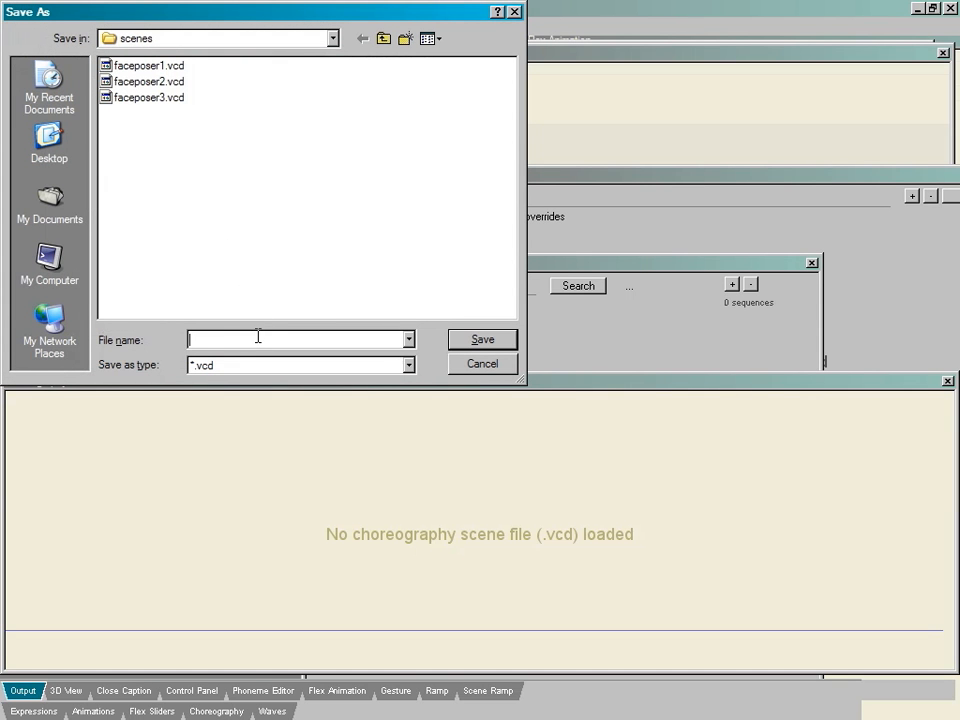
type("motionscene")
left_click(486, 340)
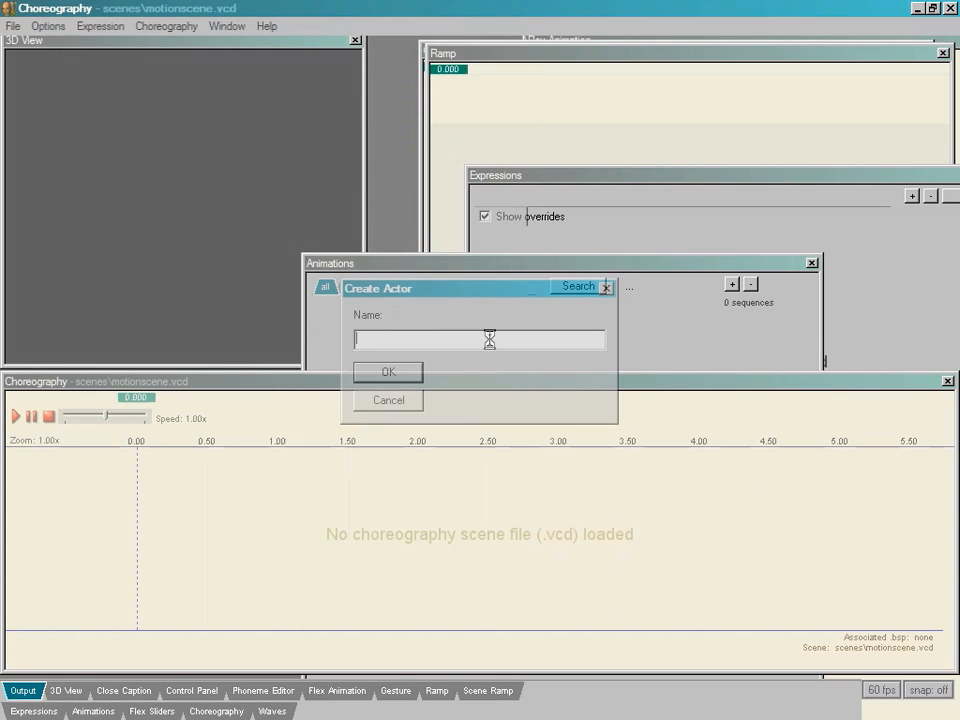
Create an actor named cop in the scene and add a channel named animation to it.
type("cop")
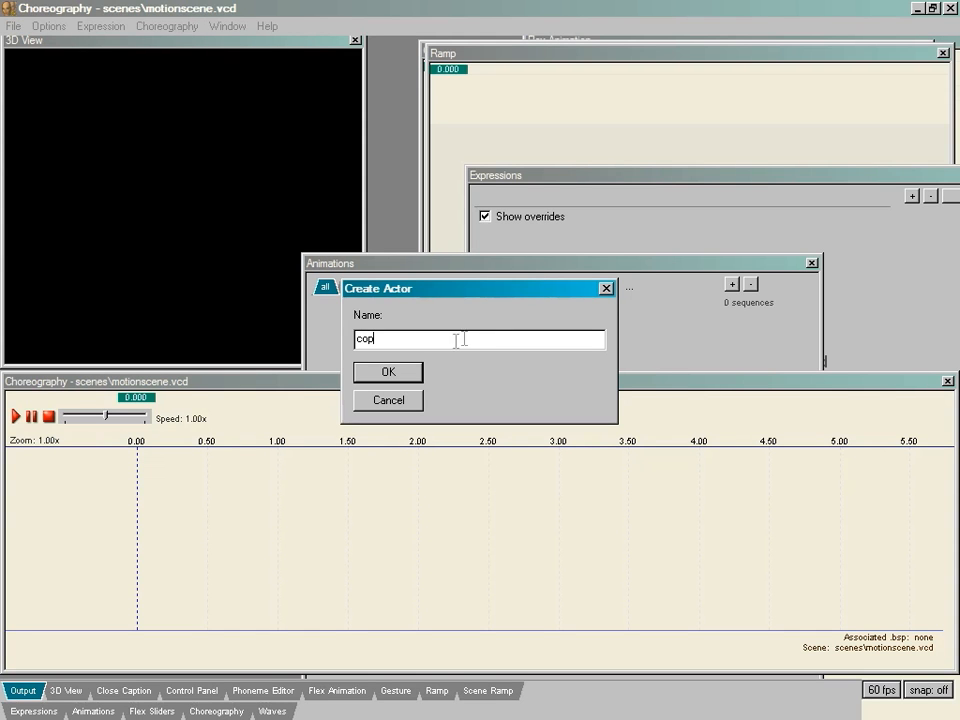
left_click(404, 377)
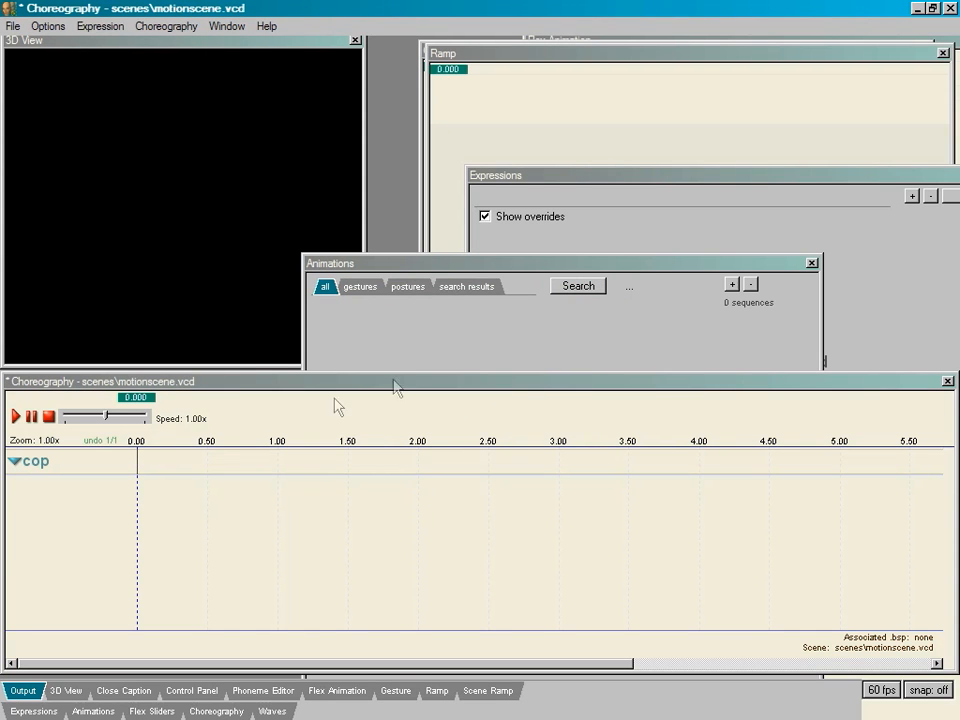
right_click(97, 470)
mouse_move(212, 218)
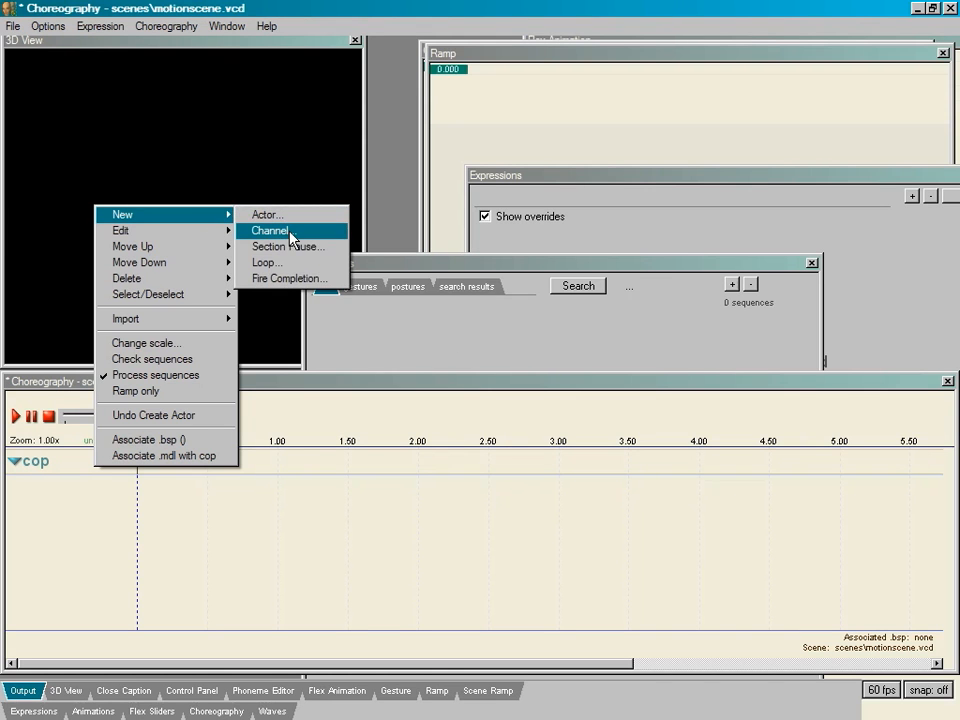
left_click(290, 233)
type("animation")
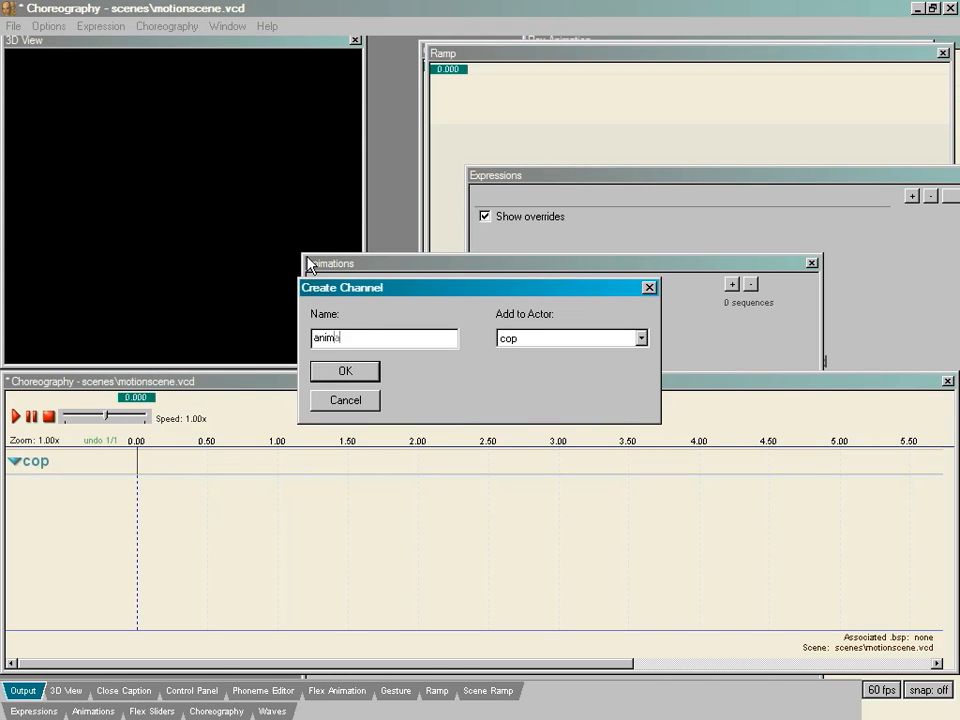
left_click(345, 371)
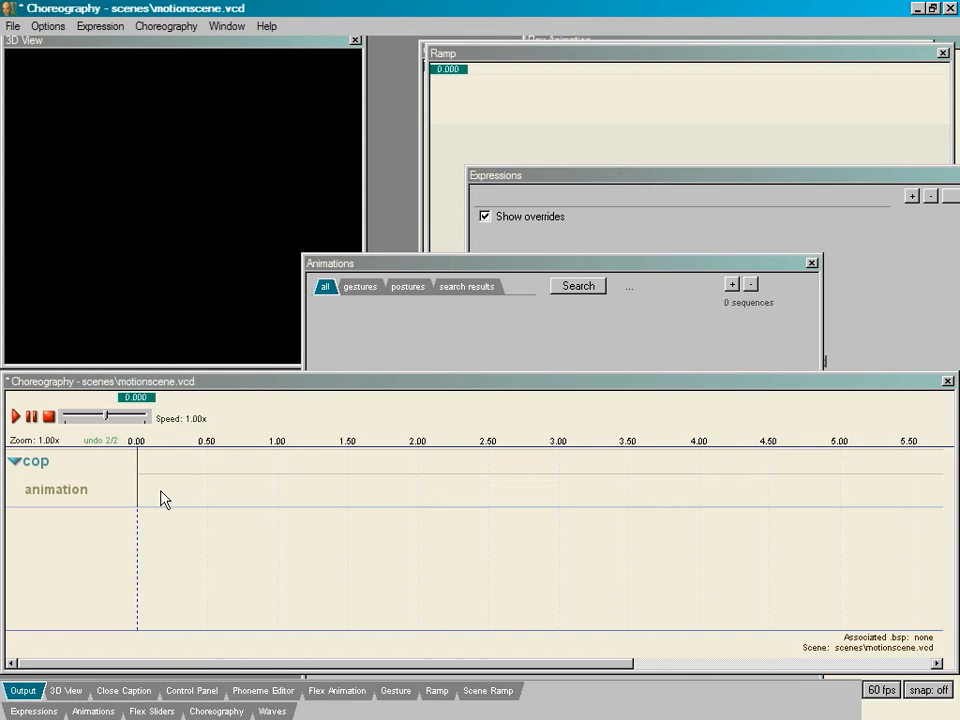
Add a Move to actor event named walk to the animation channel, targeting move1 with the Walk movement style and a stop distance of 0.
right_click(163, 499)
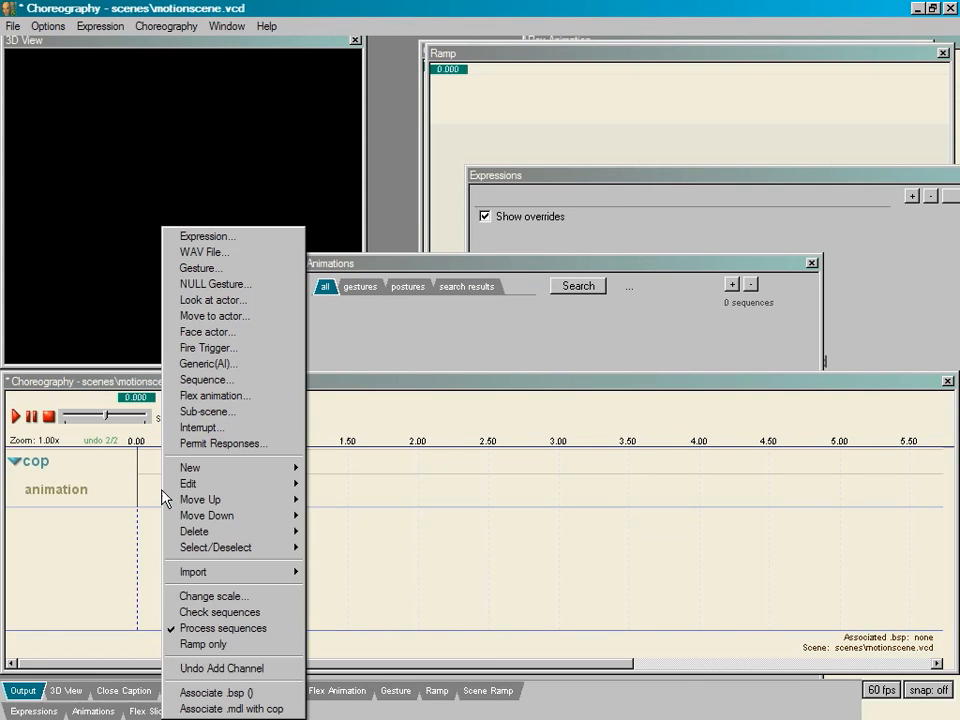
left_click(227, 316)
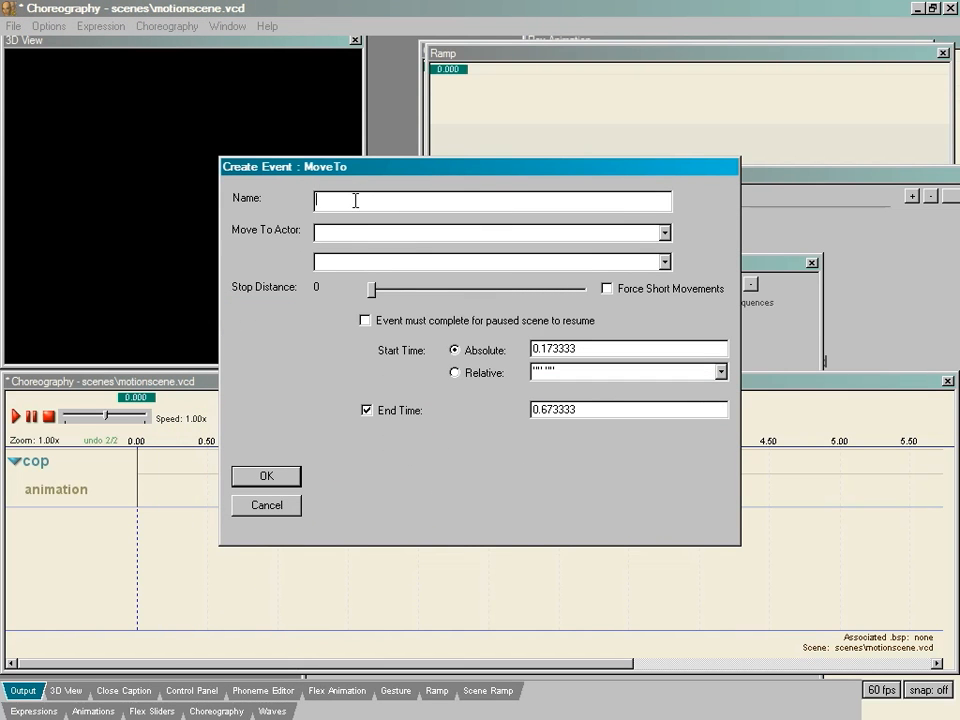
type("walk")
left_click(649, 232)
type("move1")
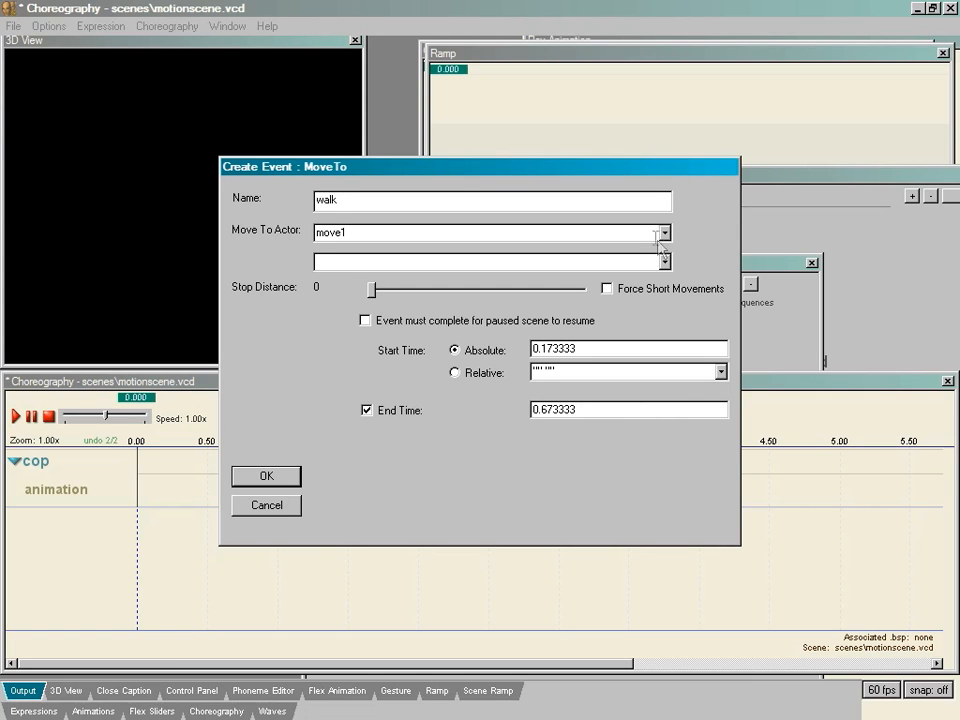
left_click(665, 262)
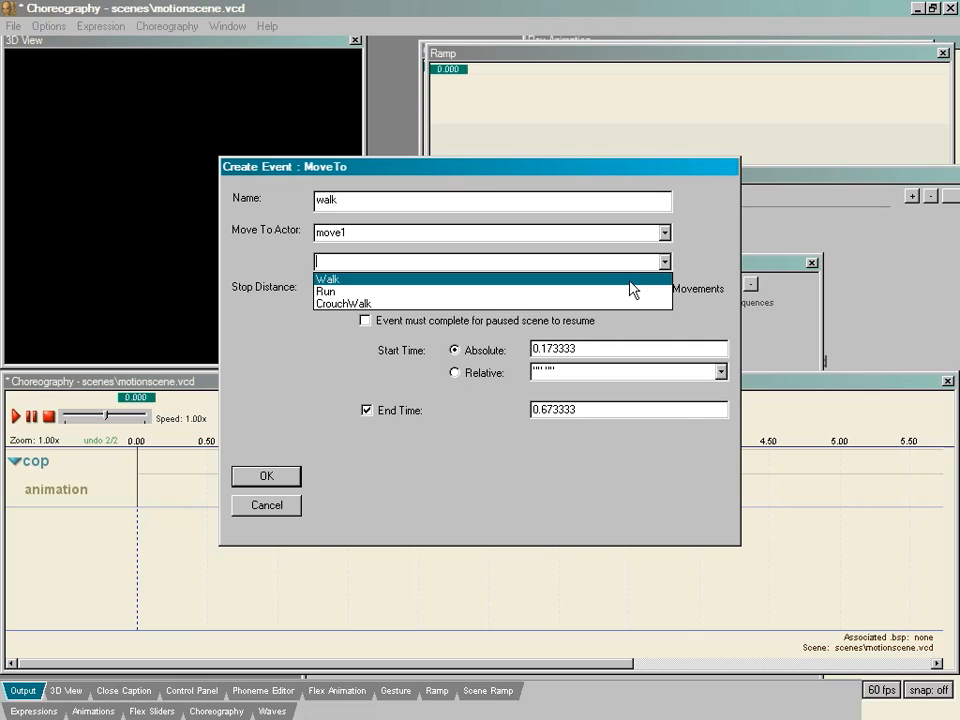
left_click(630, 280)
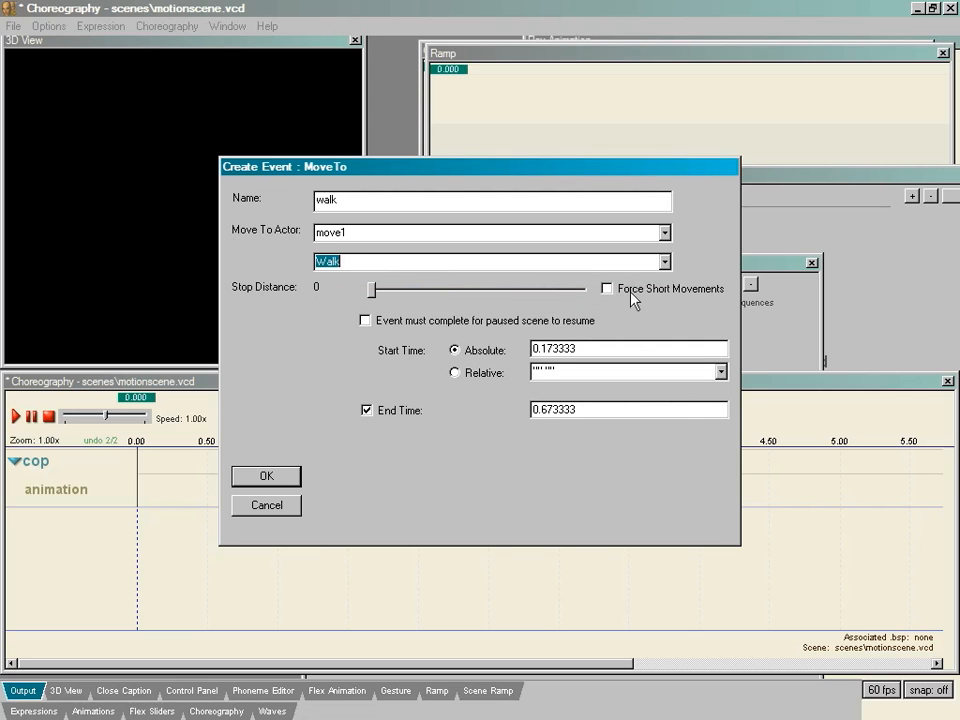
left_click(370, 292)
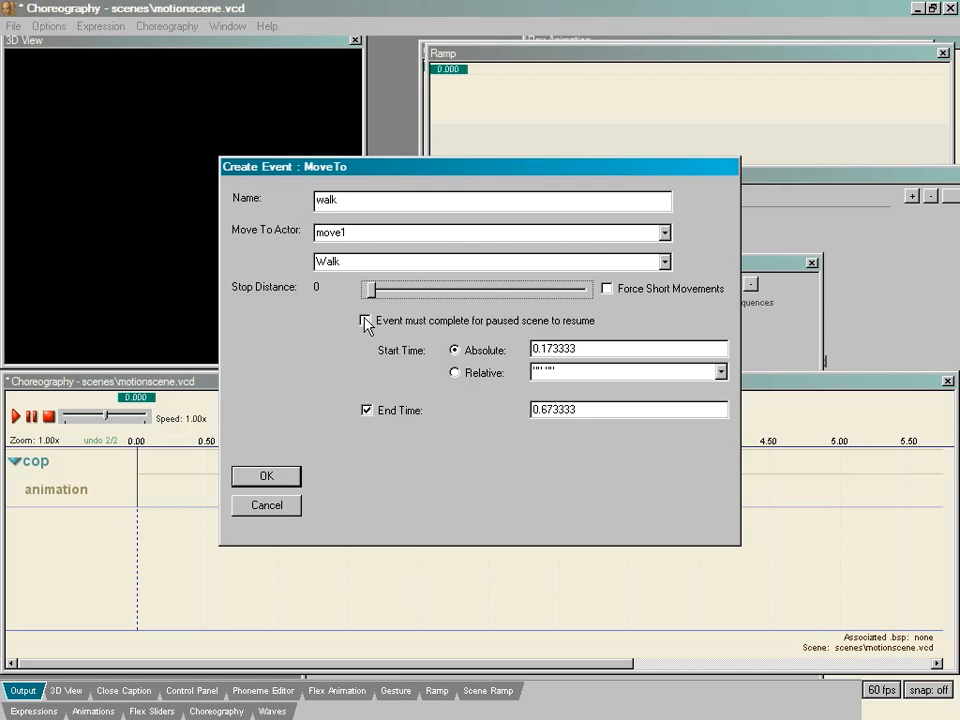
left_click(266, 476)
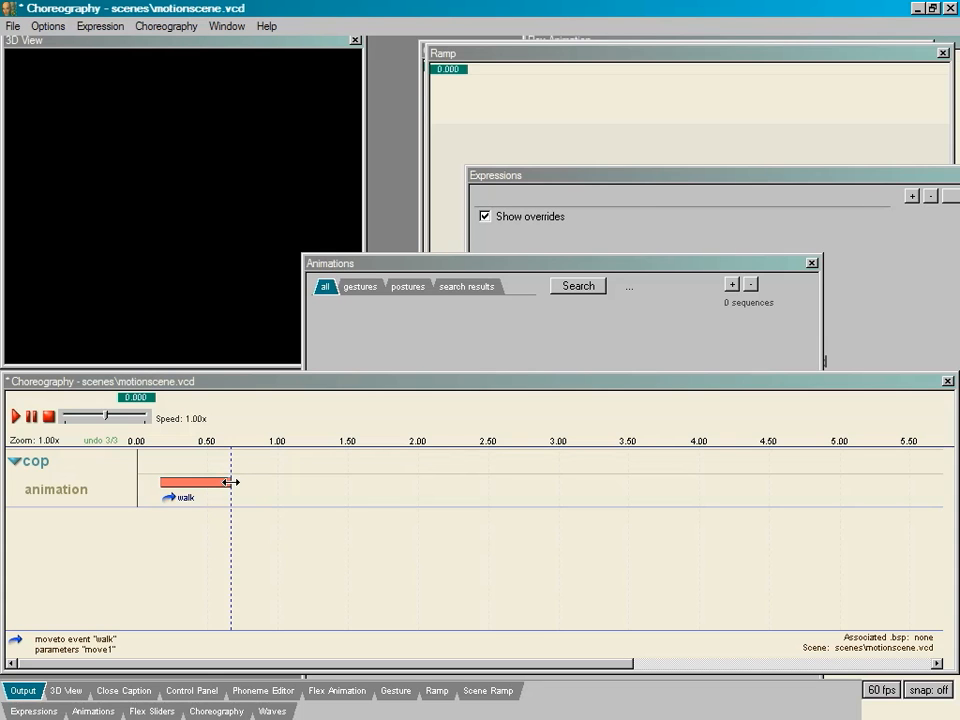
Extend the walk event's end on the timeline to about 5 seconds and save the choreography scene.
left_click_drag(230, 482, 846, 450)
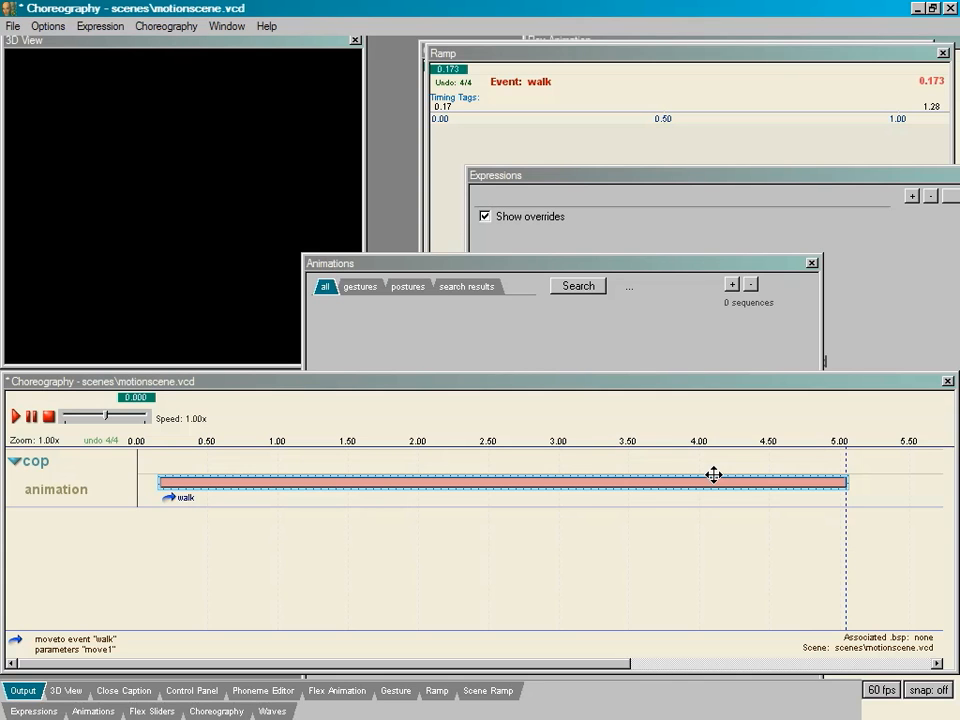
left_click(168, 26)
left_click(162, 86)
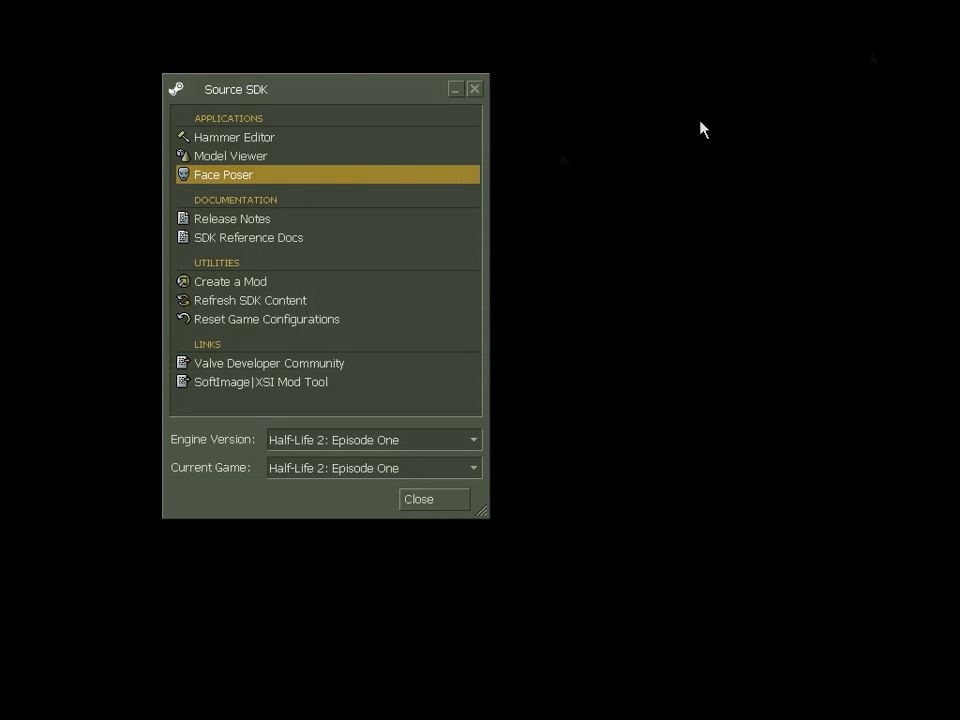
Switch back to the Hammer editor and close its Messages window.
left_click(352, 137)
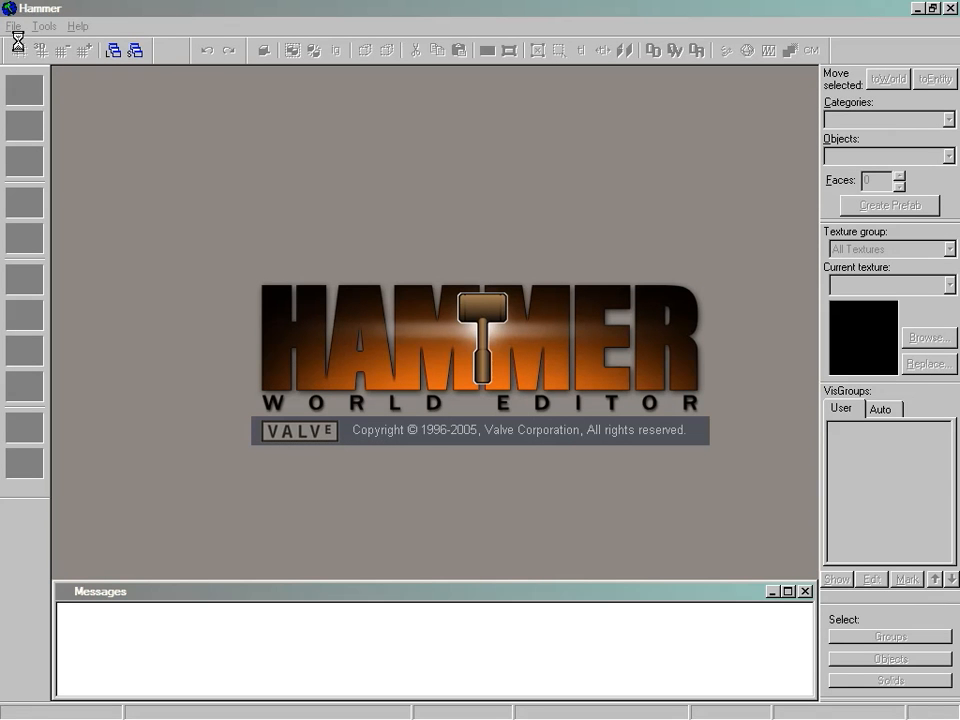
left_click(807, 592)
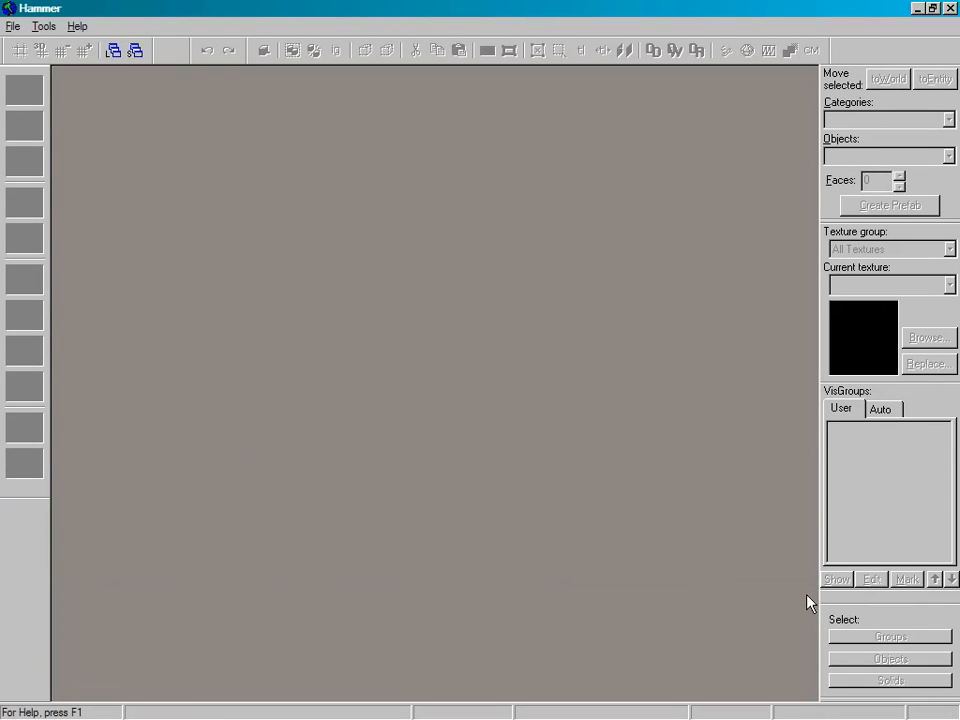
Open the motion1.vmf map and set the scene file of the walkscene logic_choreographed_scene to scenes/motionscene.vcd.
left_click(15, 26)
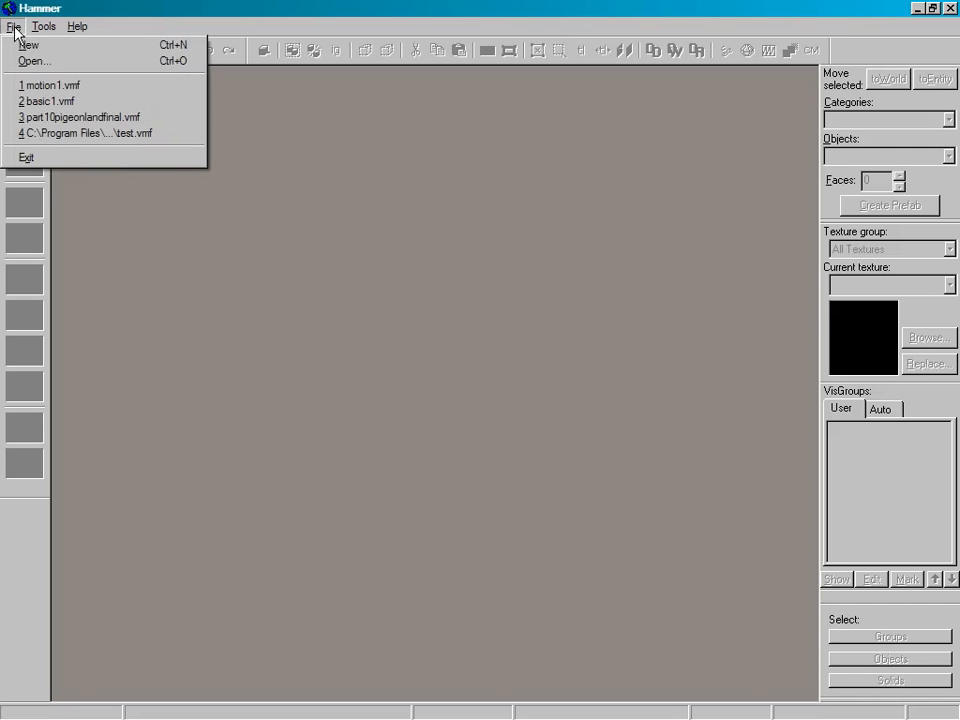
left_click(26, 88)
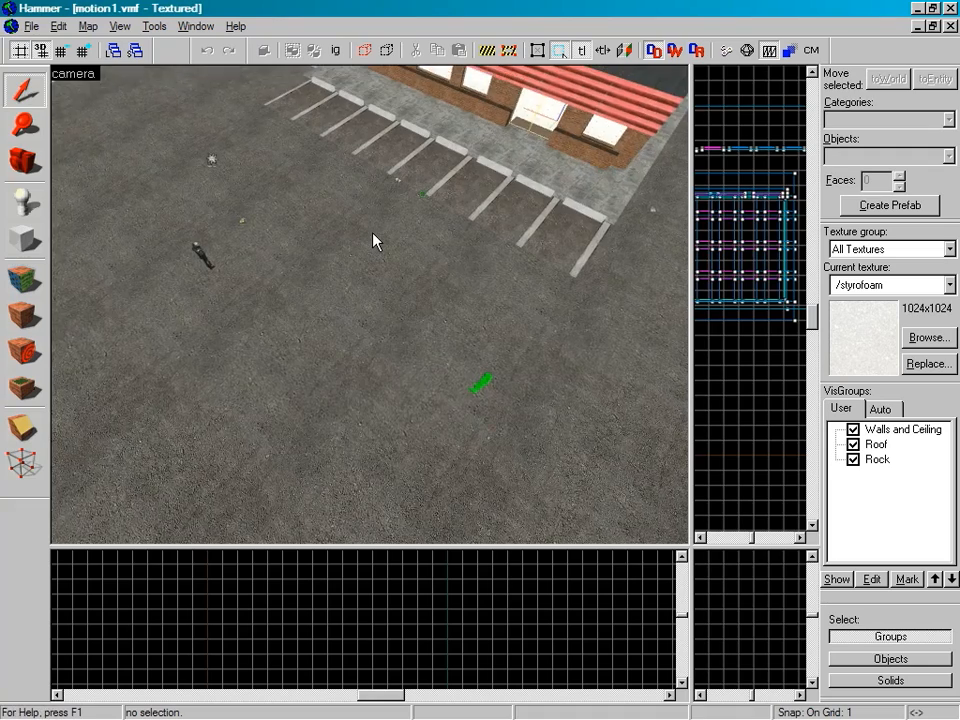
key("Up")
key("Left")
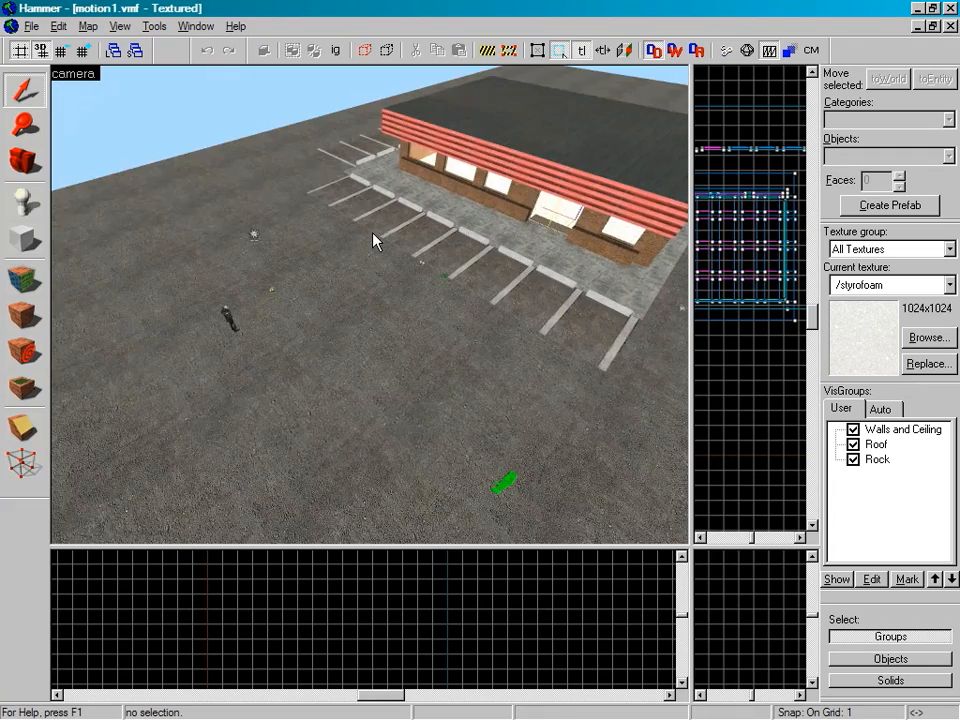
key("w")
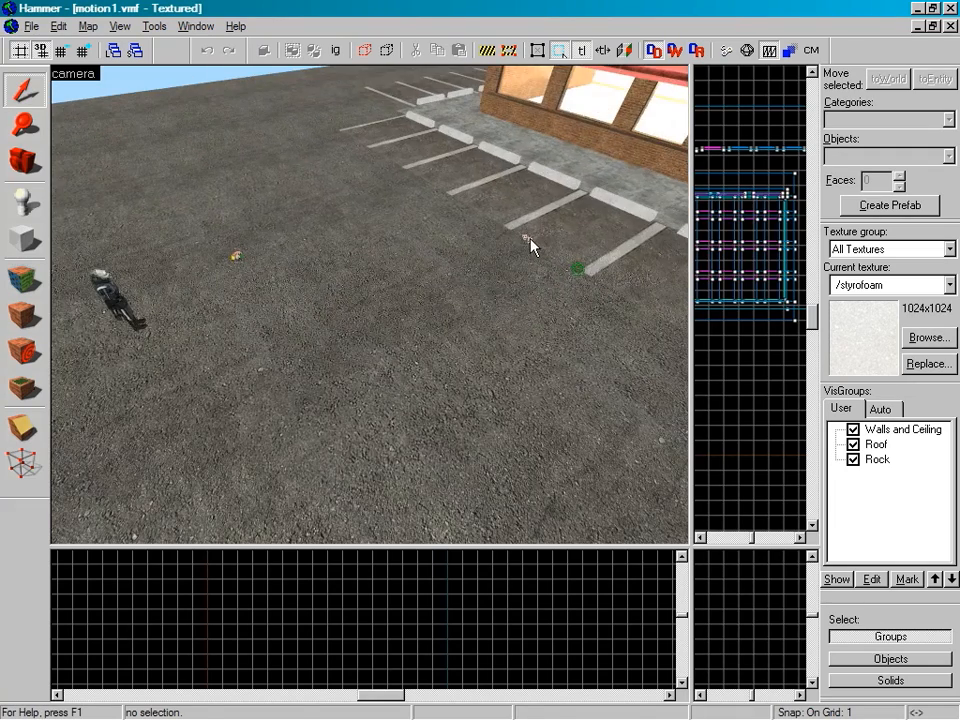
double_click(525, 240)
left_click(390, 277)
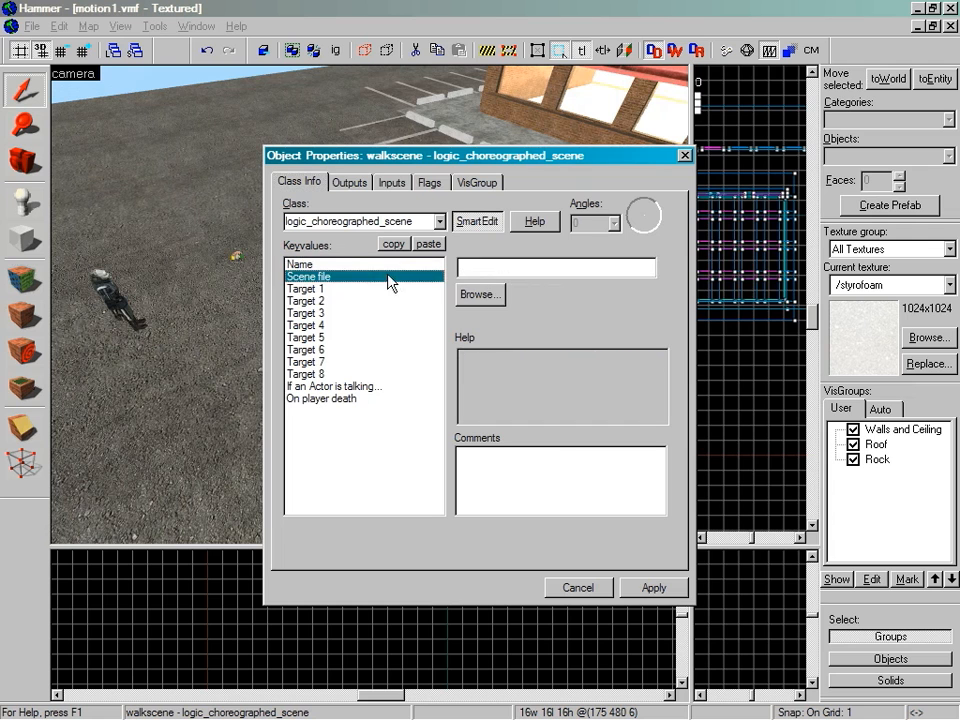
left_click(490, 295)
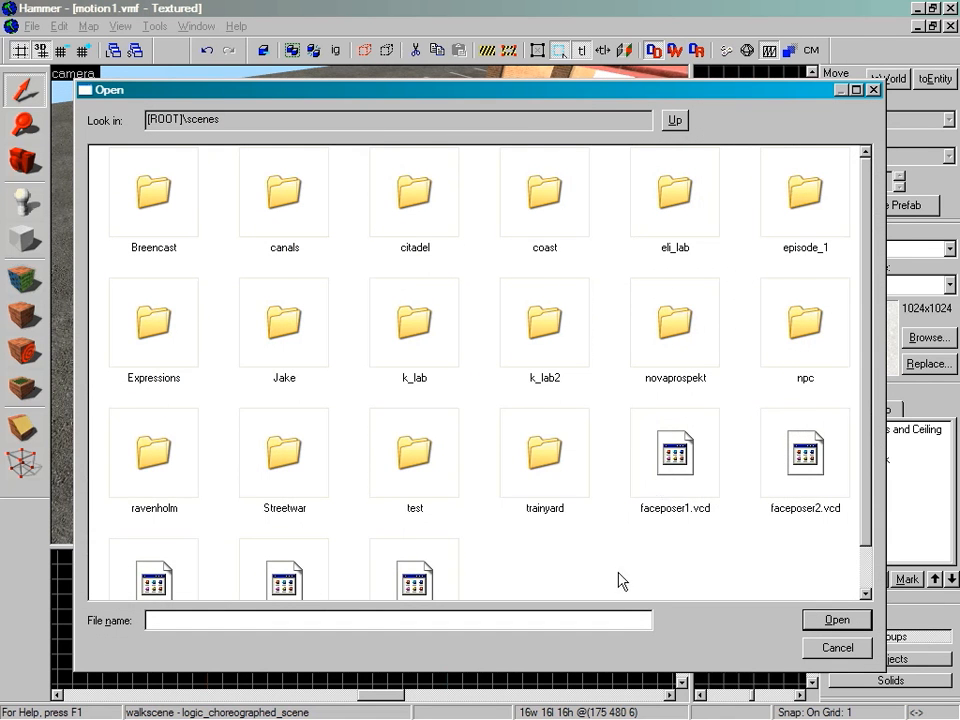
scroll(615, 576, "down", 1)
left_click(280, 540)
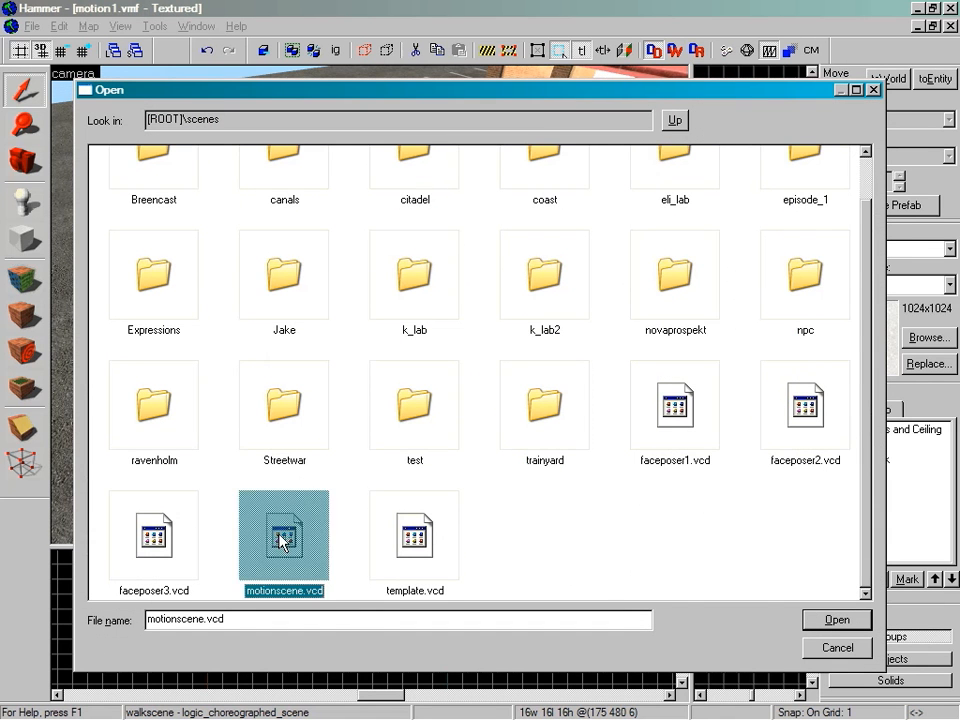
left_click(837, 620)
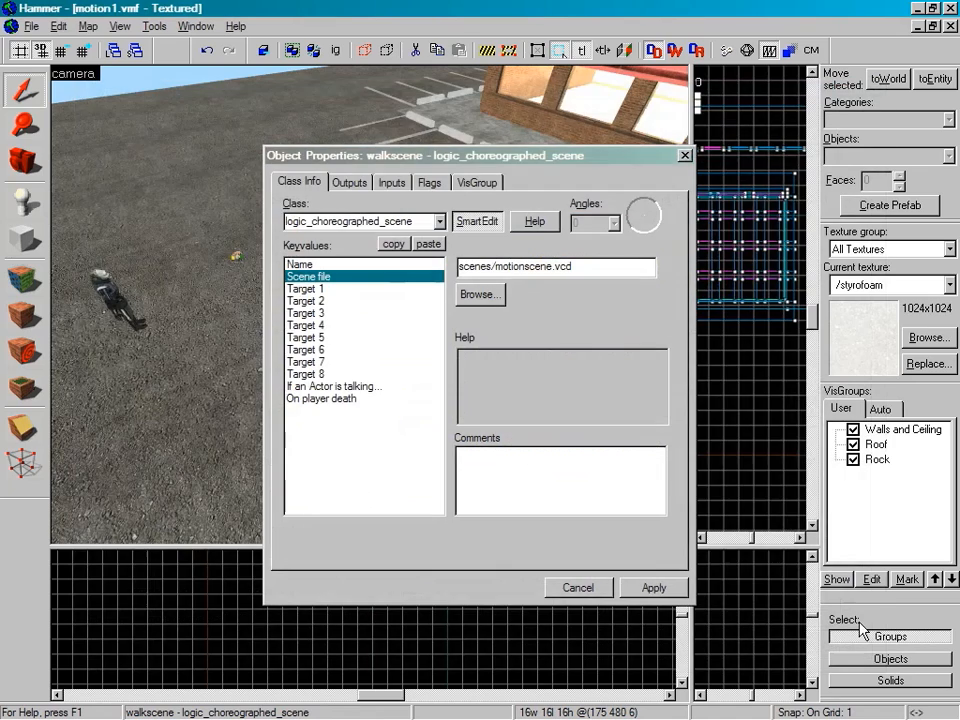
left_click(655, 587)
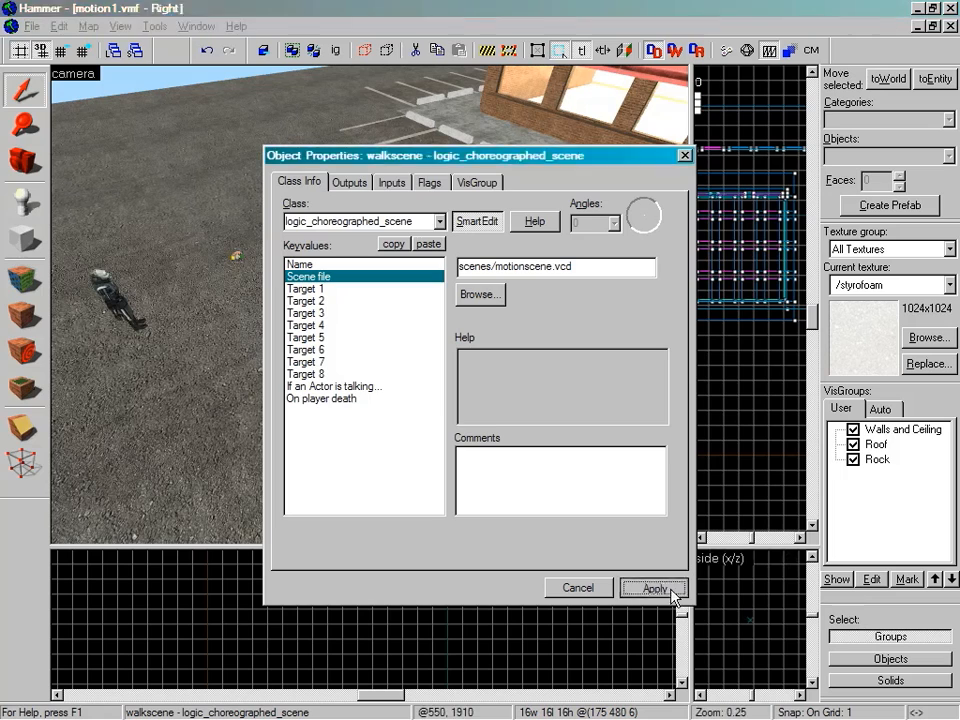
left_click(685, 157)
Outline a new block about 87 by 112 units in the top view, beside the info_player_start.
key("z")
key("s")
key("z")
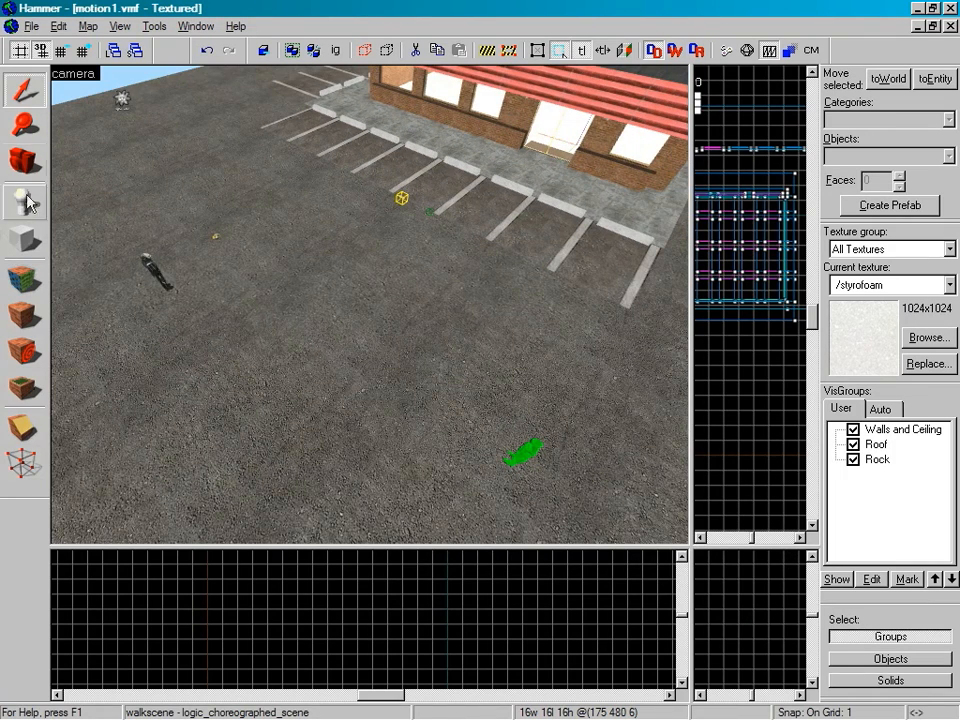
left_click(25, 237)
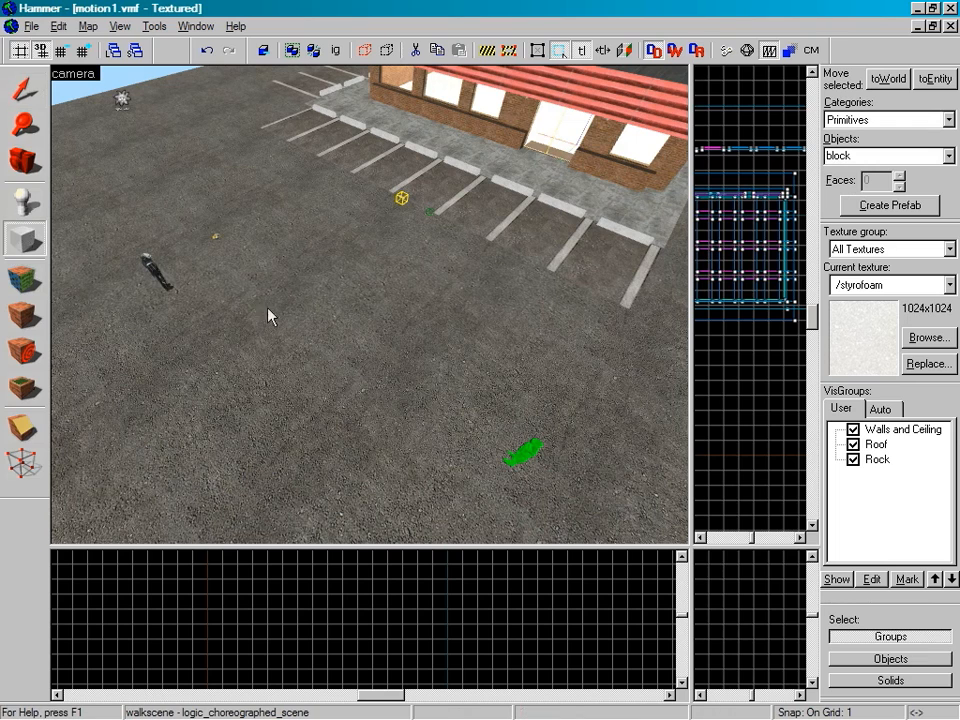
left_click_drag(697, 548, 436, 451)
scroll(600, 300, "down", 3)
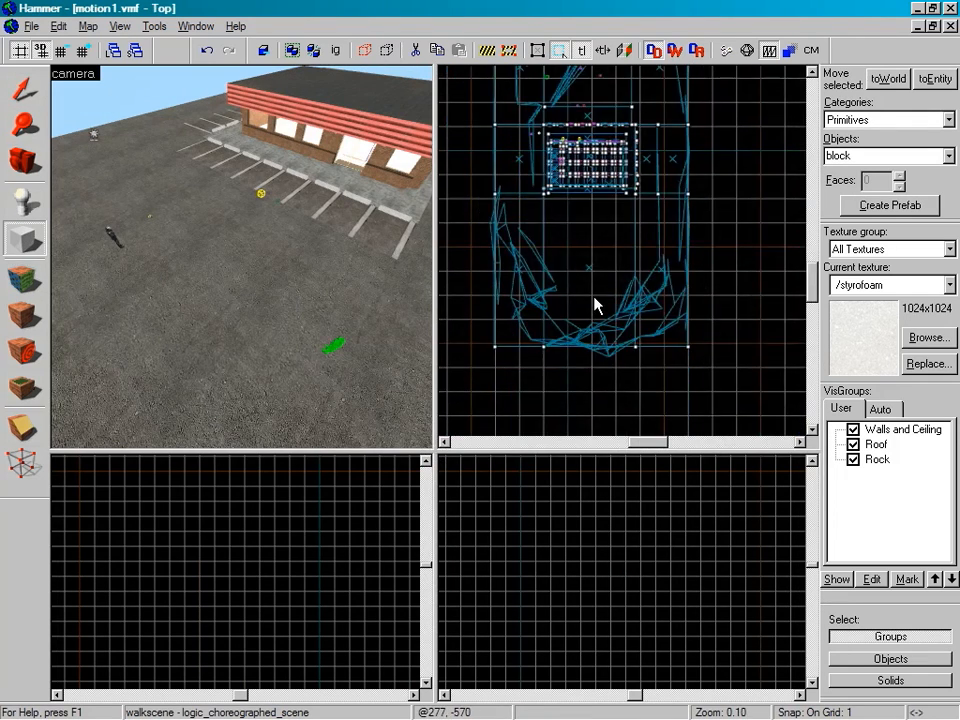
scroll(594, 301, "up", 3)
scroll(595, 303, "up", 8)
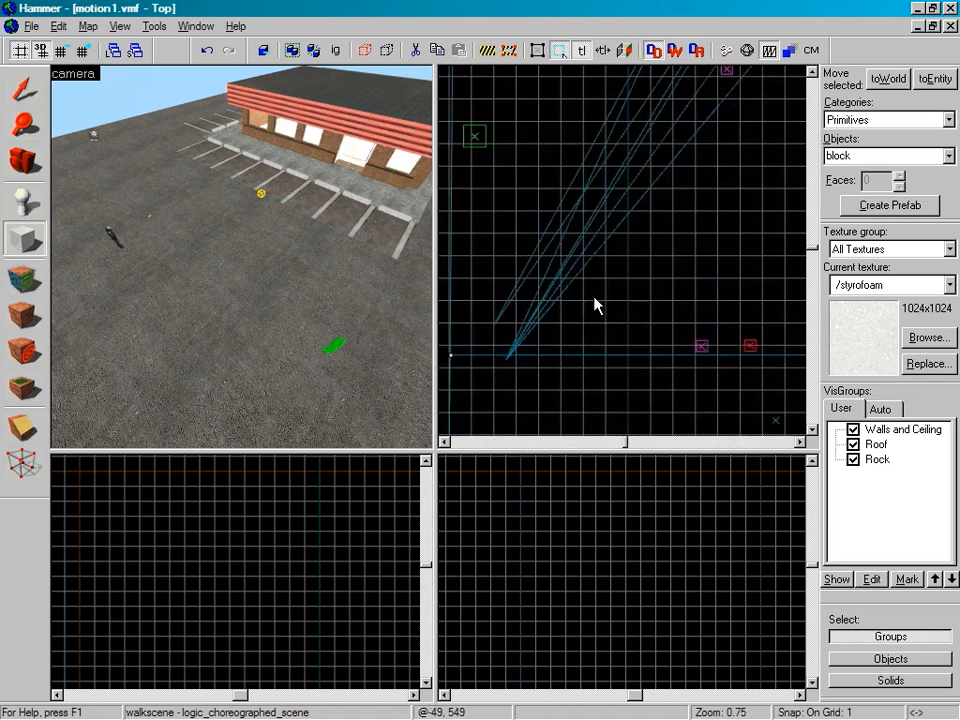
left_click_drag(645, 247, 556, 140)
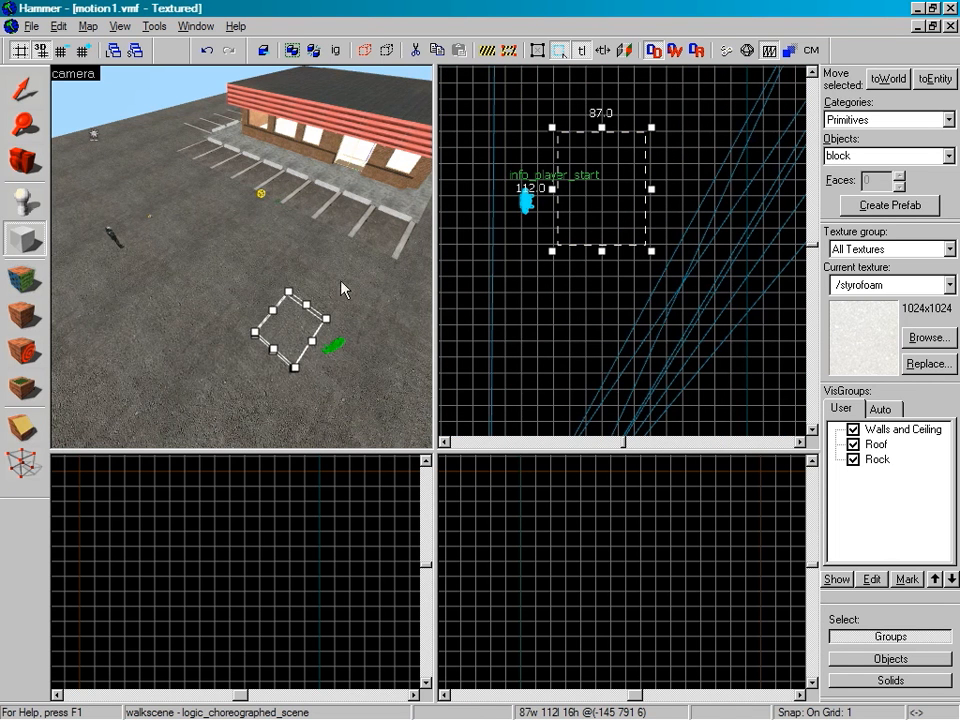
Raise the block outline to about 71 units high and create the brush.
scroll(613, 605, "down", 4)
scroll(613, 605, "up", 10)
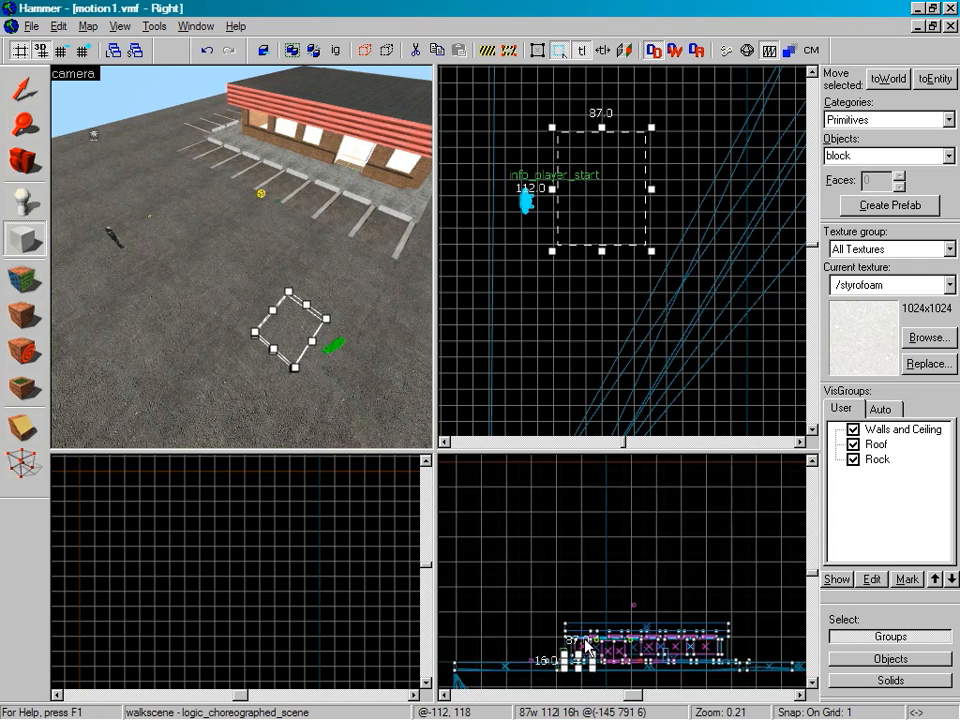
left_click_drag(562, 606, 565, 559)
key("z")
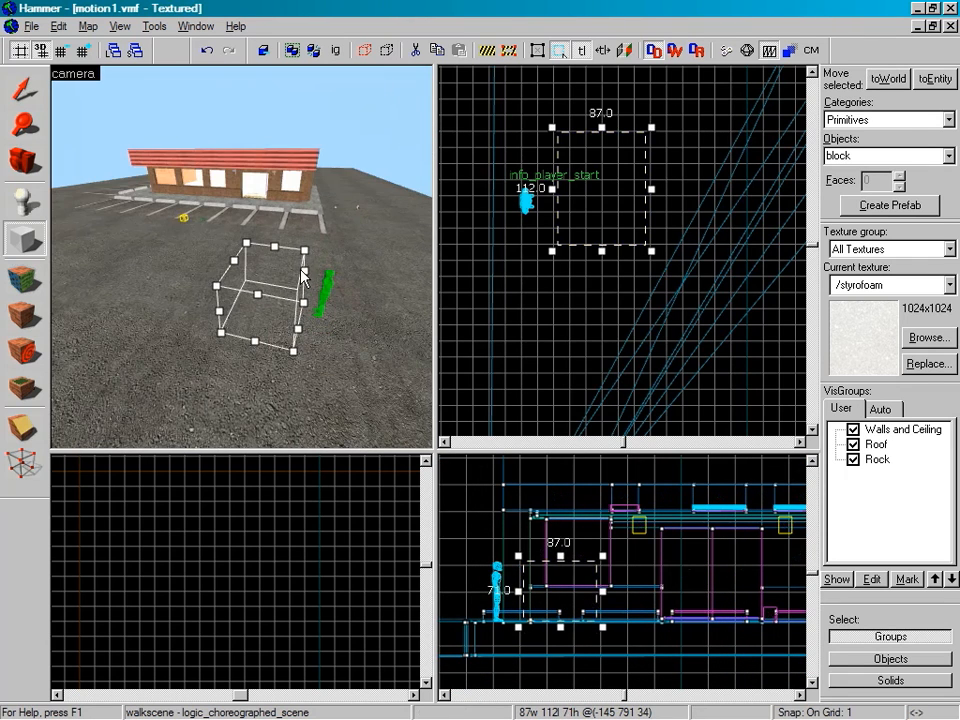
key("Return")
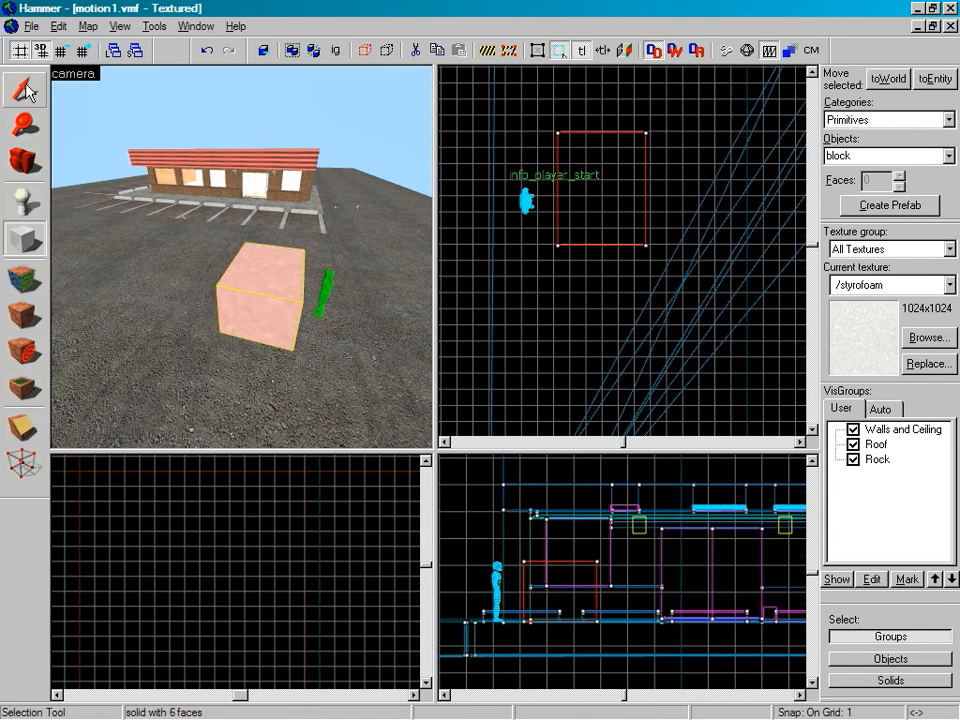
Apply the tools/toolstrigger texture to all faces of the new block.
left_click(17, 287)
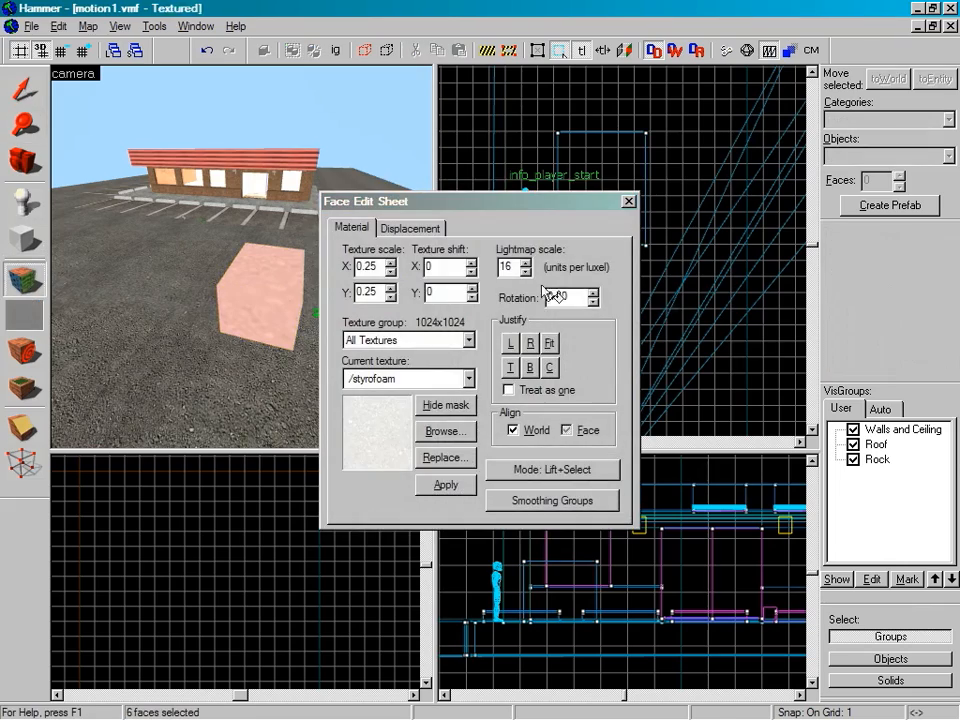
left_click(444, 431)
left_click(193, 686)
type("t")
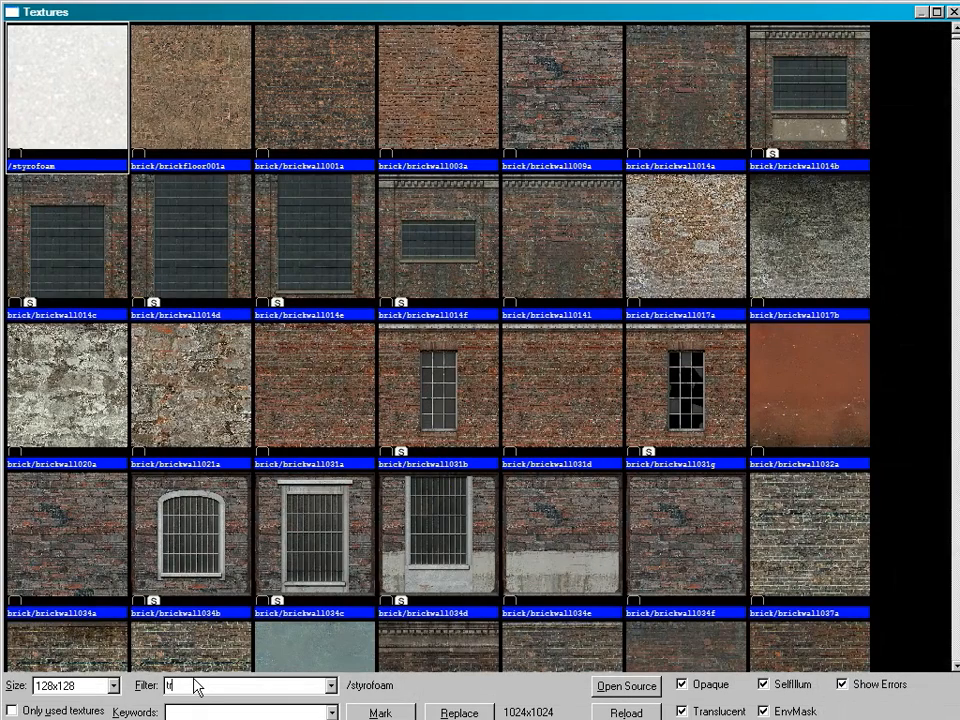
type("rigge")
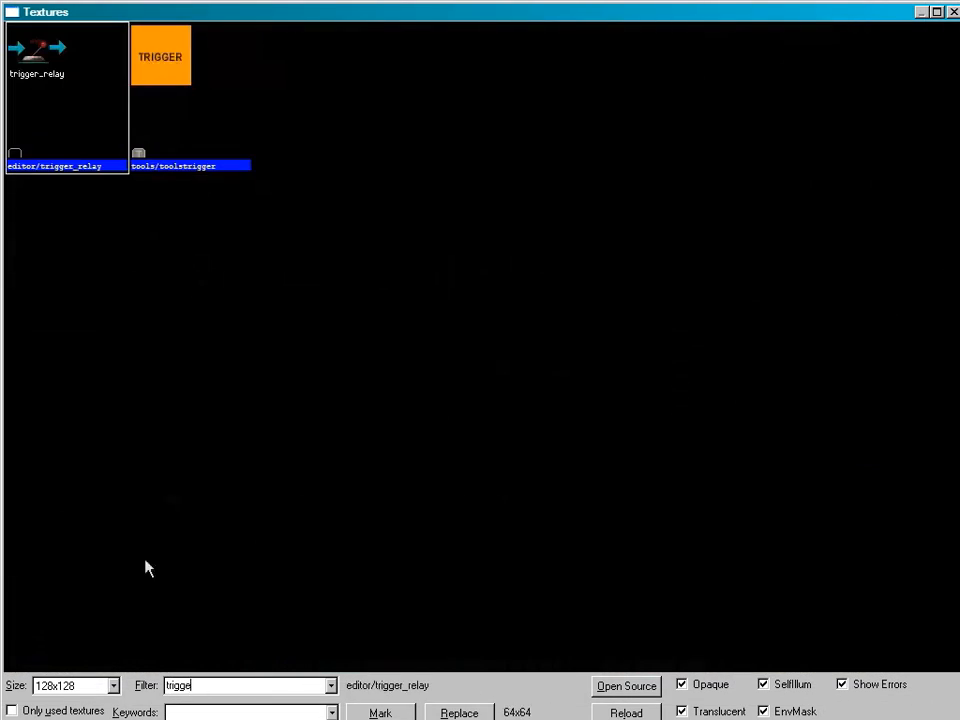
double_click(200, 108)
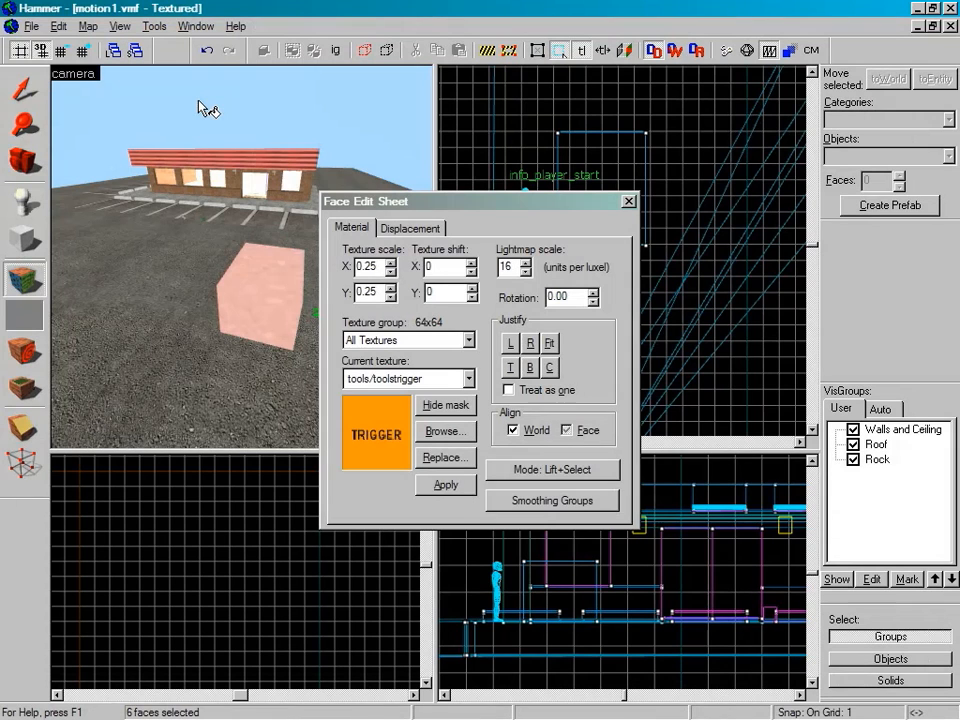
left_click(455, 485)
left_click(629, 203)
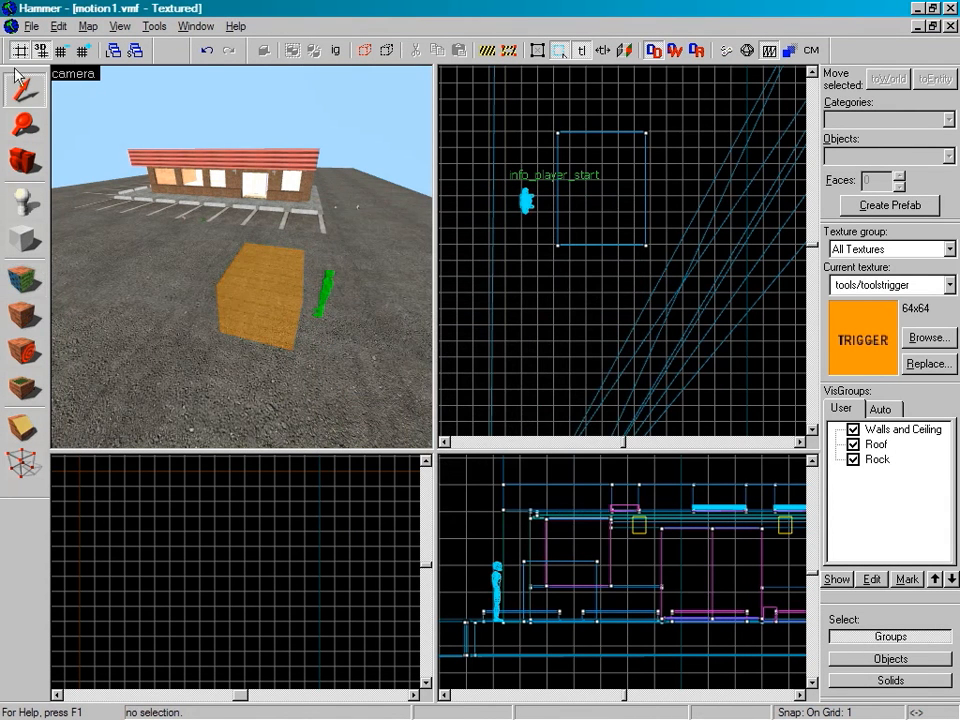
Tie the trigger-textured block to a brush entity and set its class to trigger_once.
left_click(236, 289)
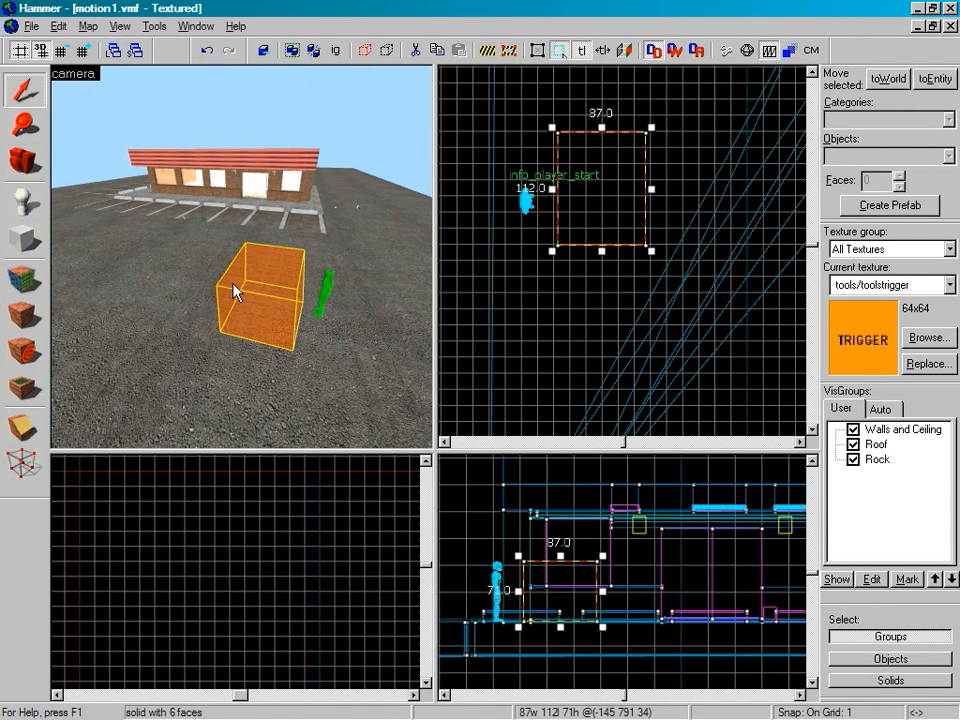
right_click(609, 201)
left_click(655, 403)
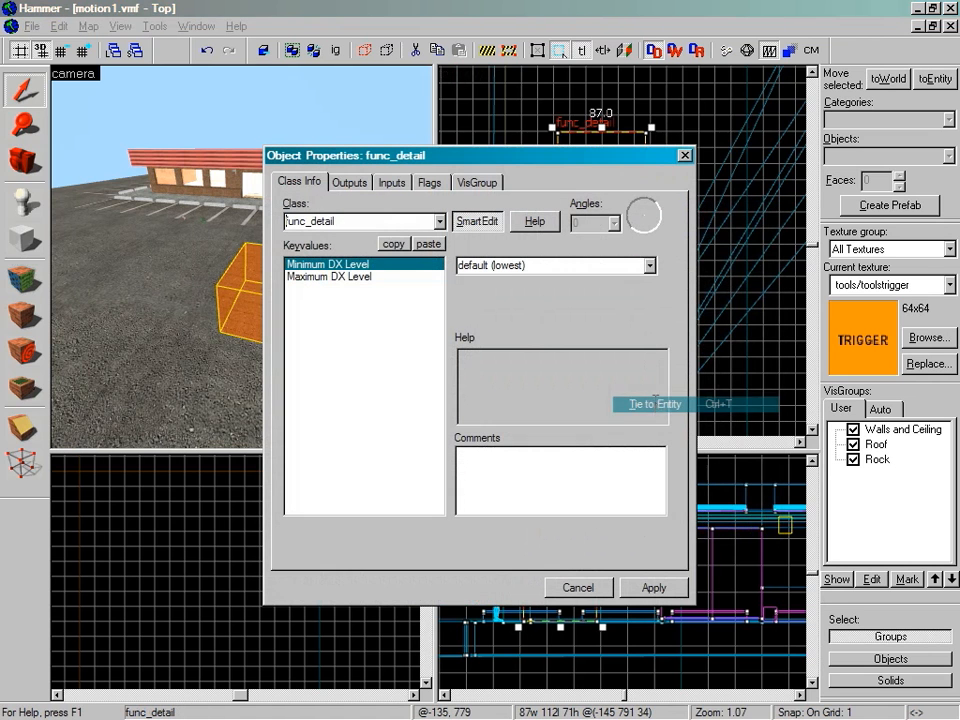
left_click(440, 221)
left_click_drag(444, 270, 448, 318)
left_click(386, 276)
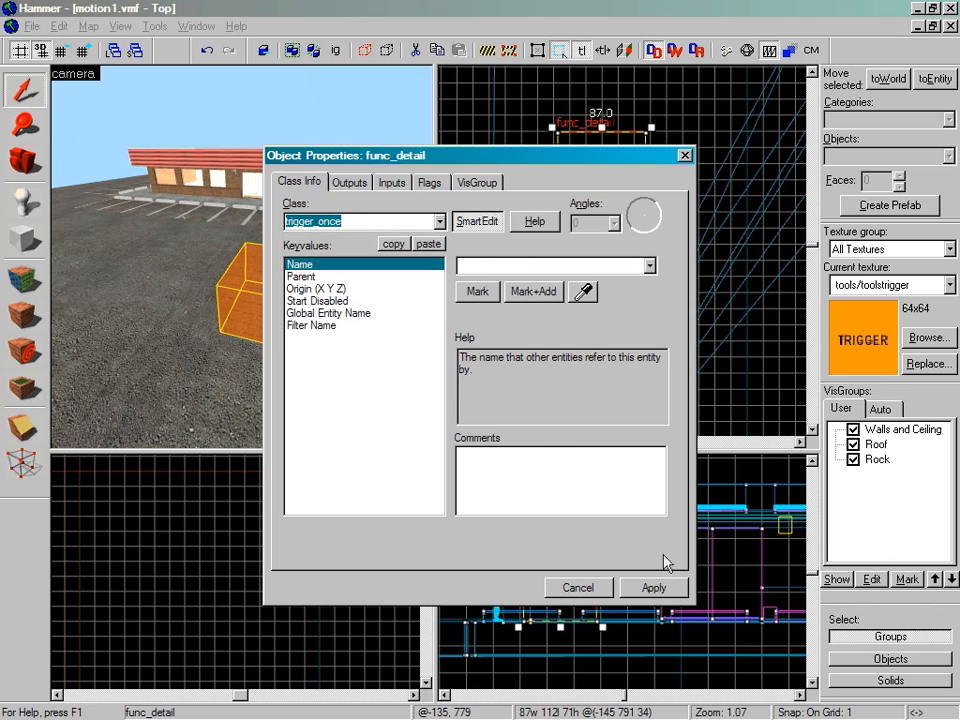
left_click(654, 587)
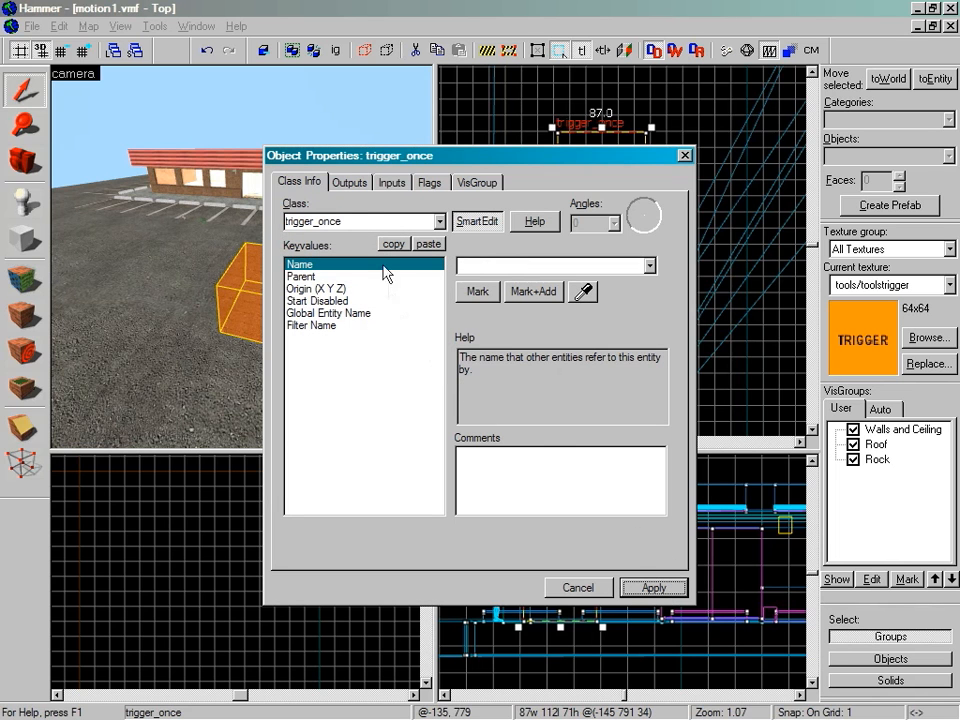
Add an OnTrigger output to the trigger_once that targets walkscene with the Start input and a delay of 0.00.
left_click(357, 183)
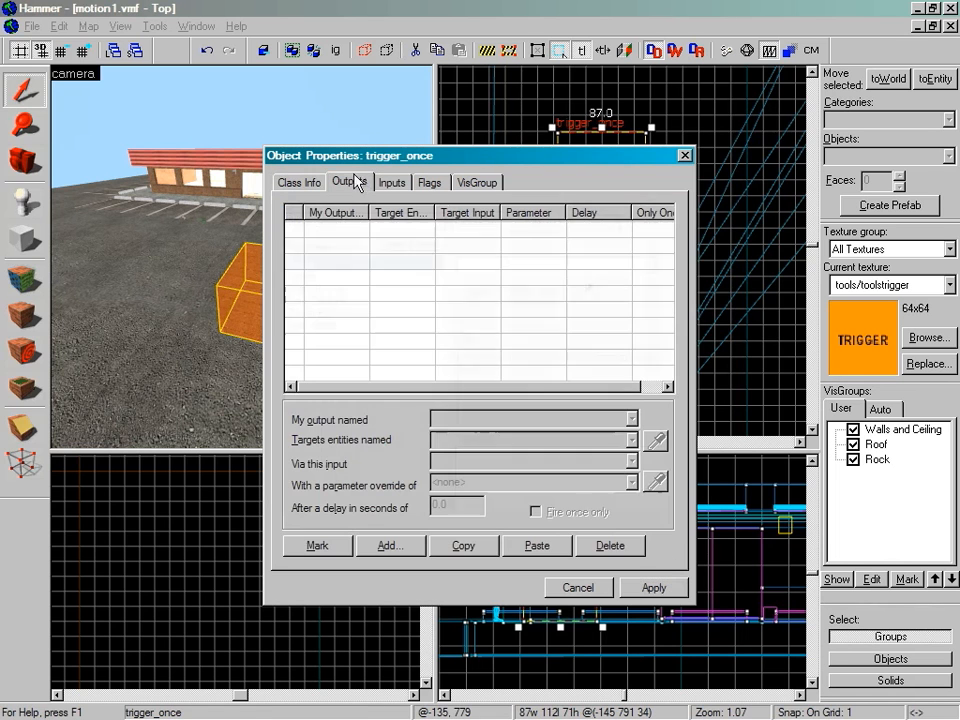
left_click(393, 545)
left_click(631, 419)
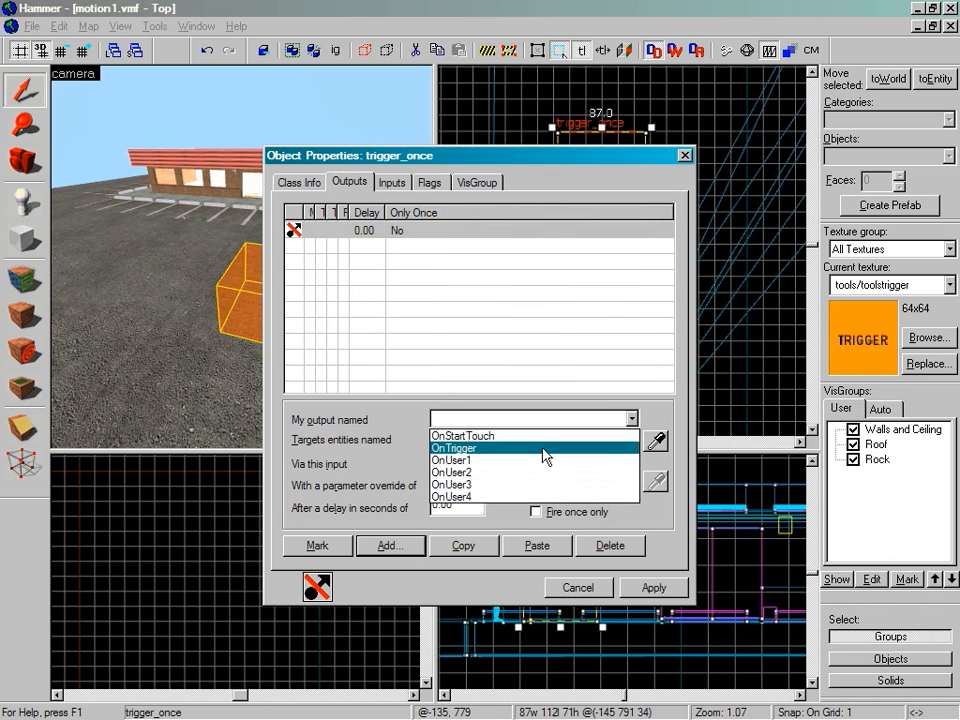
left_click(543, 456)
left_click(632, 441)
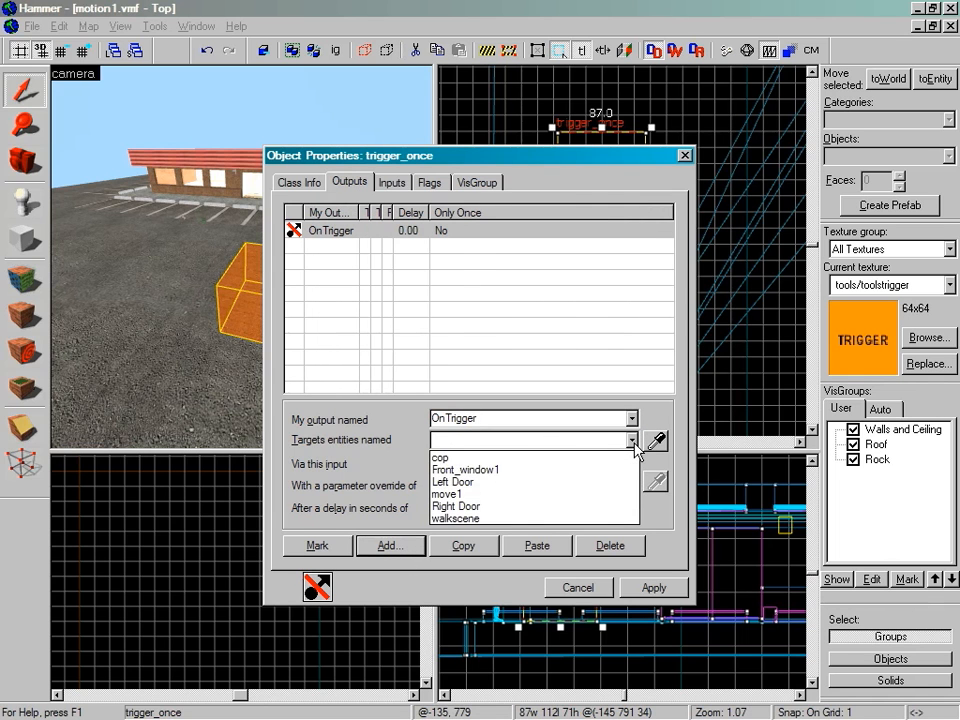
left_click(566, 519)
scroll(555, 520, "down", 3)
left_click(520, 540)
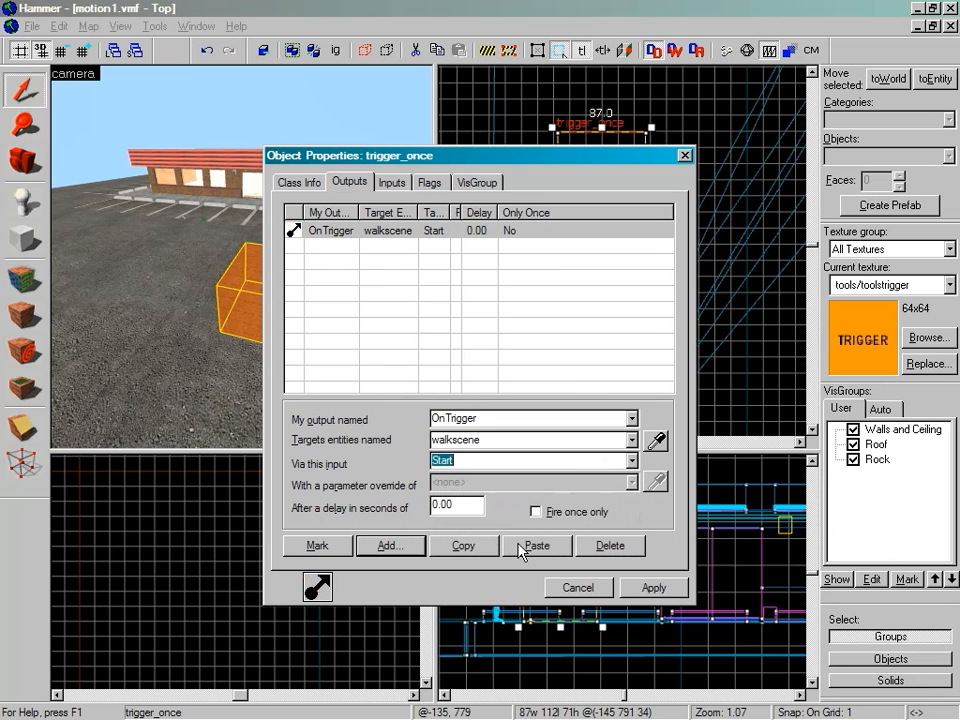
left_click(660, 590)
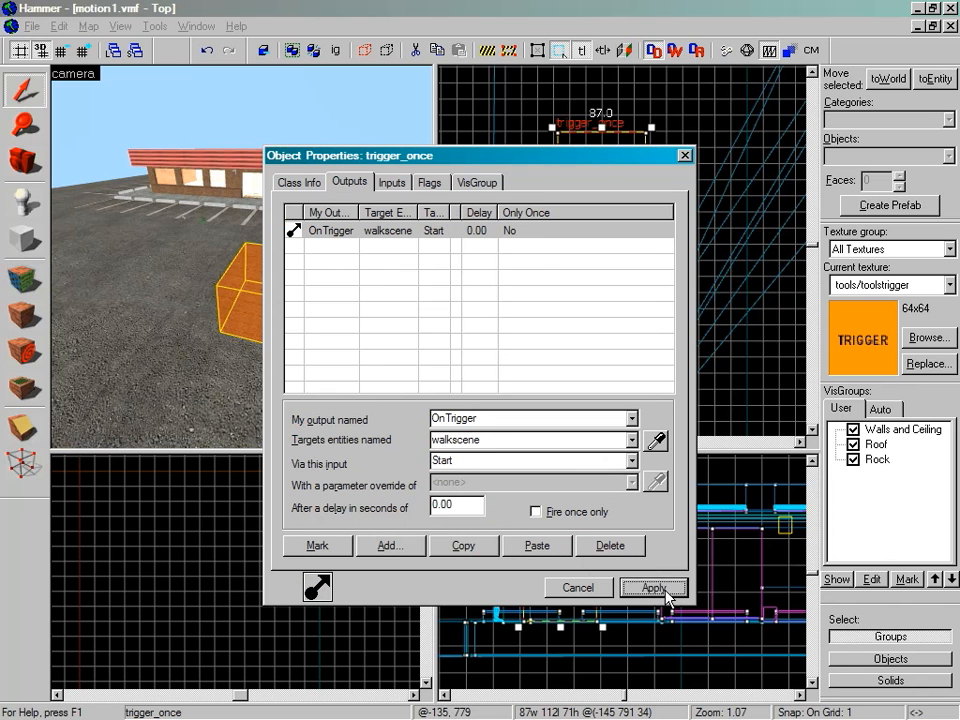
left_click(685, 155)
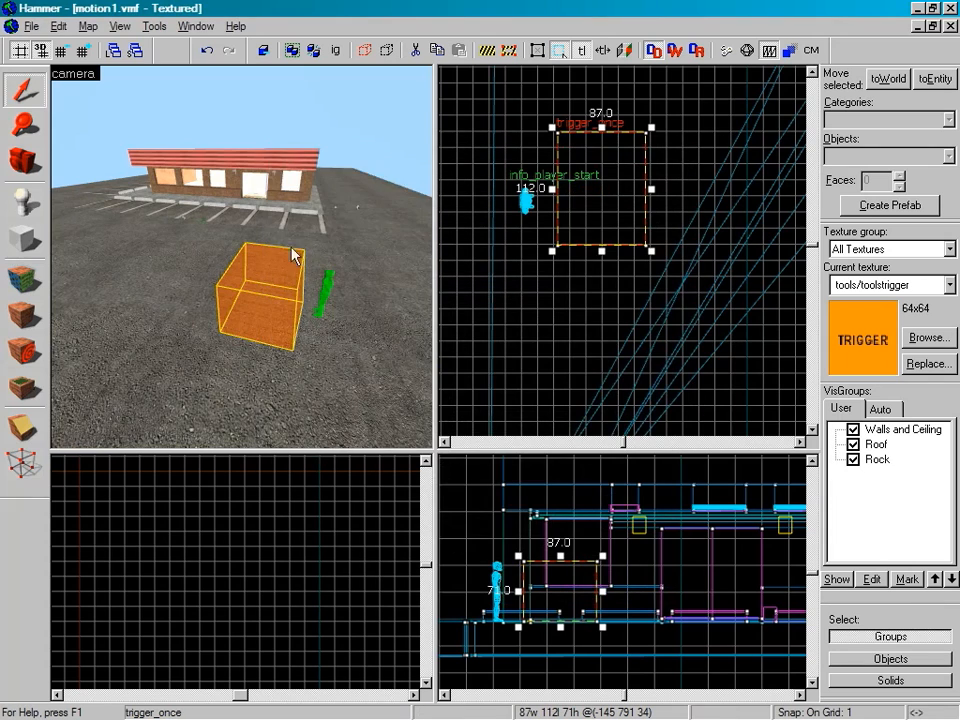
Move the trigger_once brush slightly away from the info_player_start in the top view, centring it at about (-135, 778).
scroll(321, 270, "up", 4)
scroll(352, 310, "down", 4)
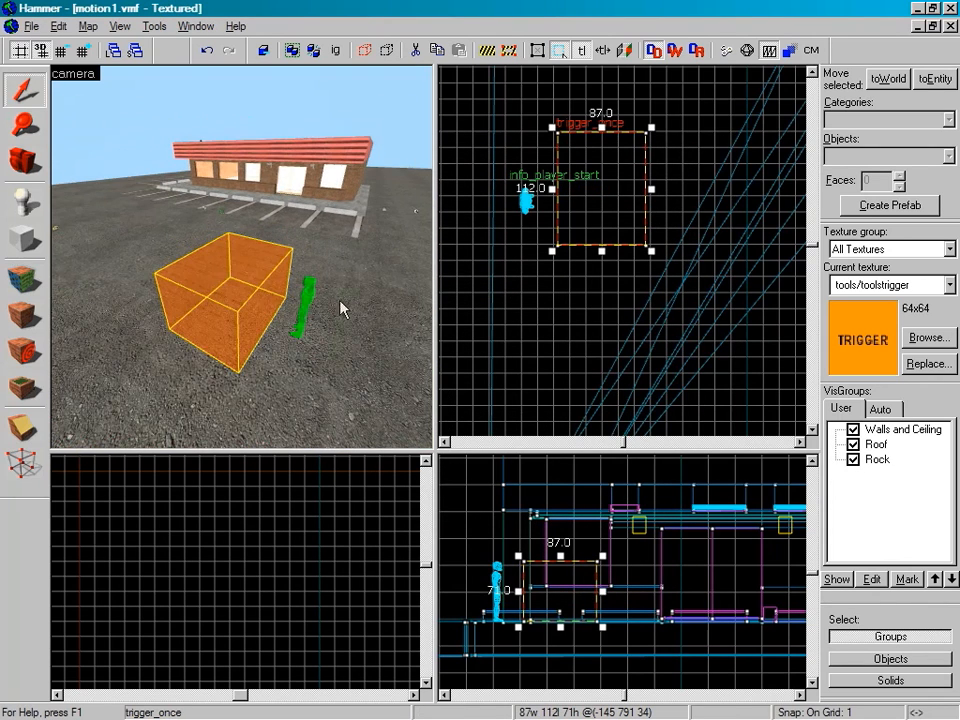
mouse_move(622, 182)
left_mouse_down()
mouse_move(647, 182)
mouse_move(621, 165)
mouse_move(630, 201)
mouse_move(608, 187)
left_mouse_up()
key("z")
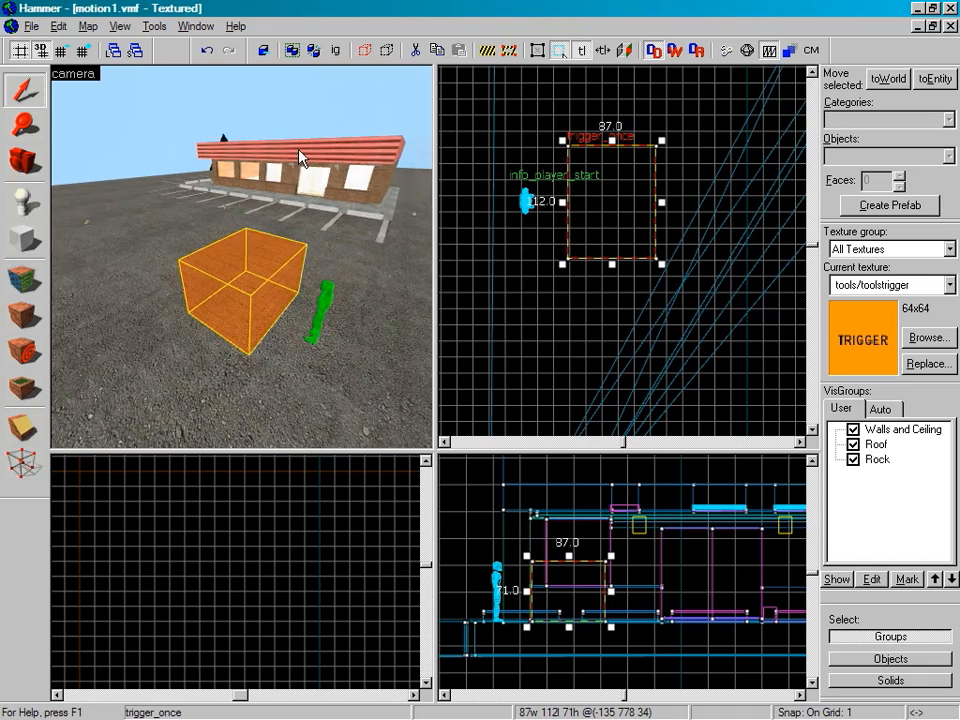
key("w")
key("s")
key("z")
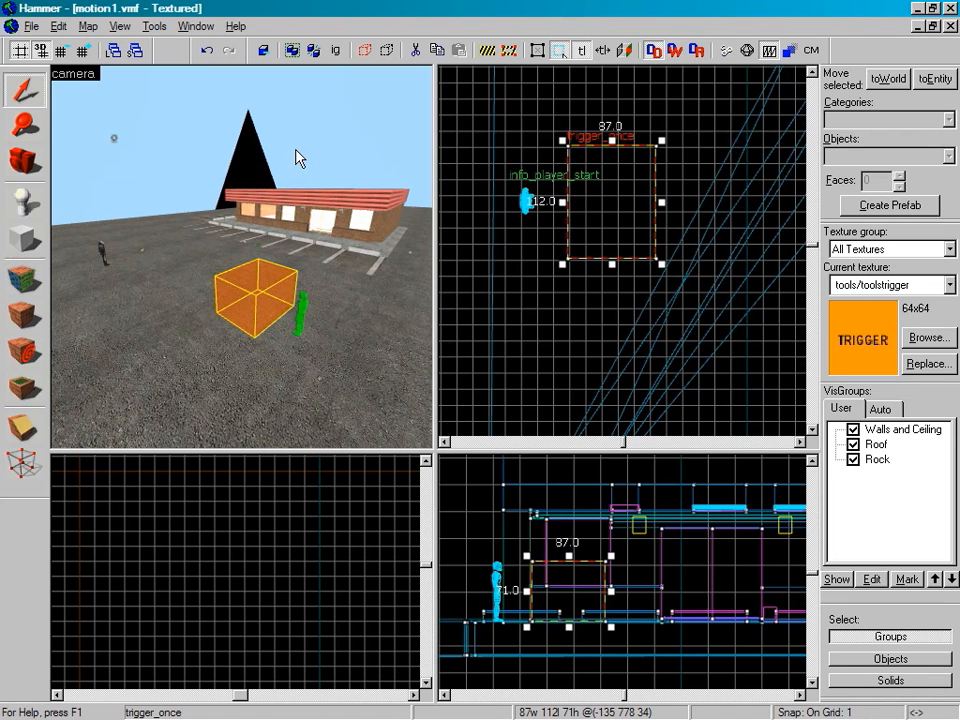
Save the map, and compile and run it in the game with BSP Normal, VIS Fast and RAD No.
left_click(33, 28)
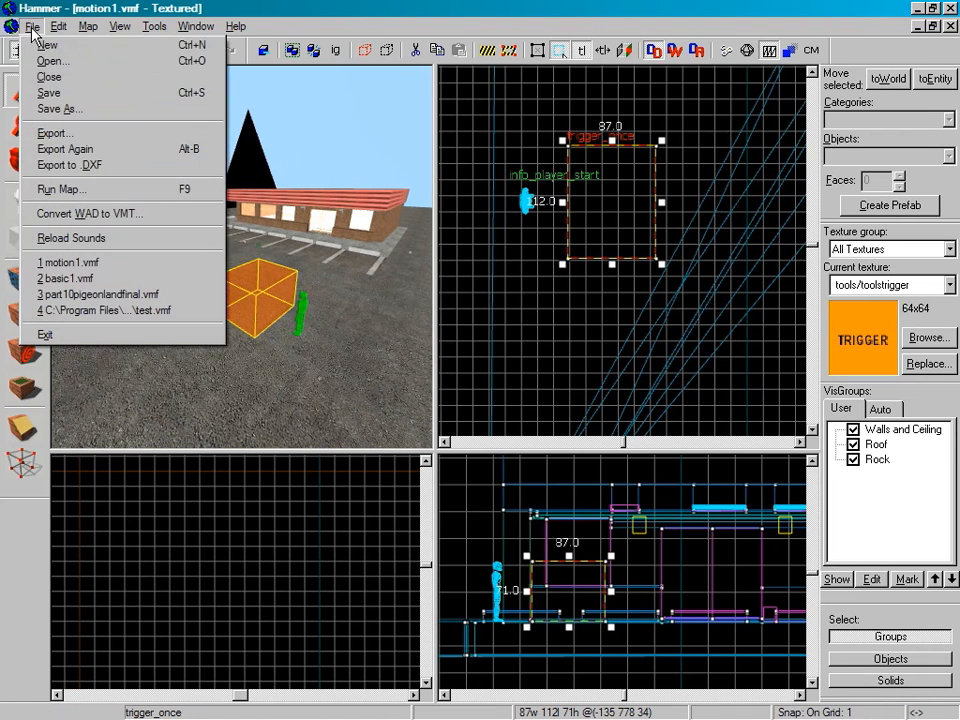
left_click(42, 92)
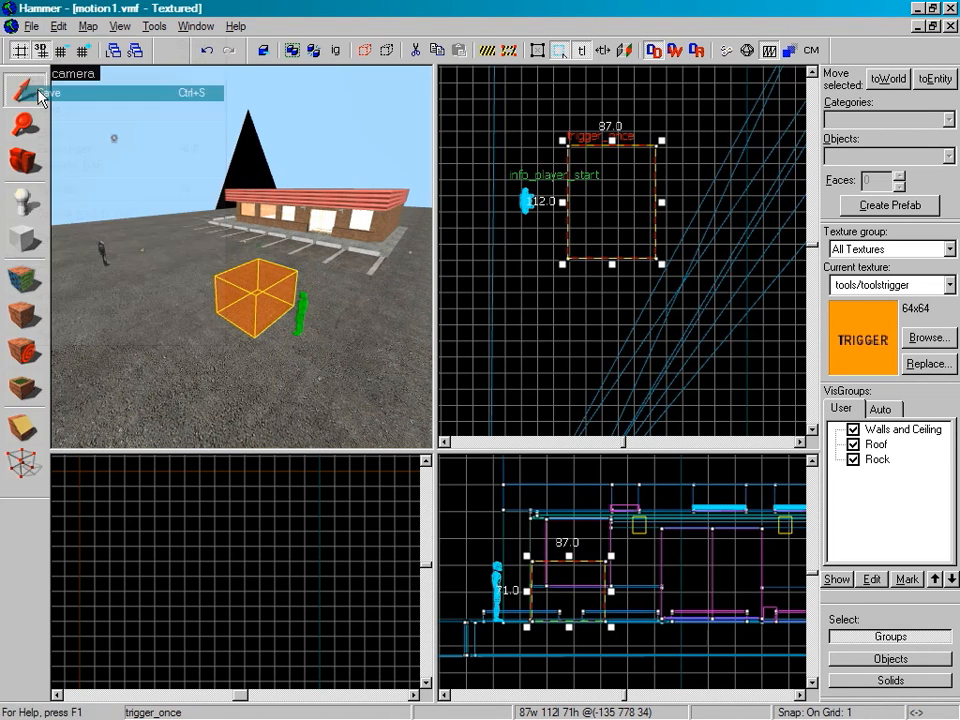
left_click(32, 26)
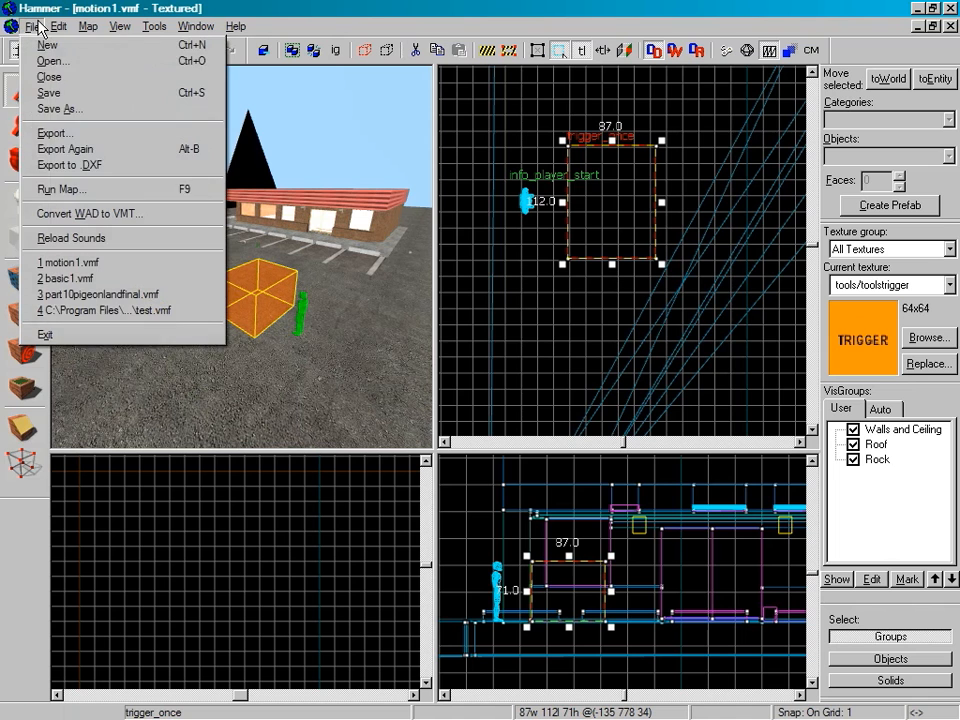
left_click(63, 191)
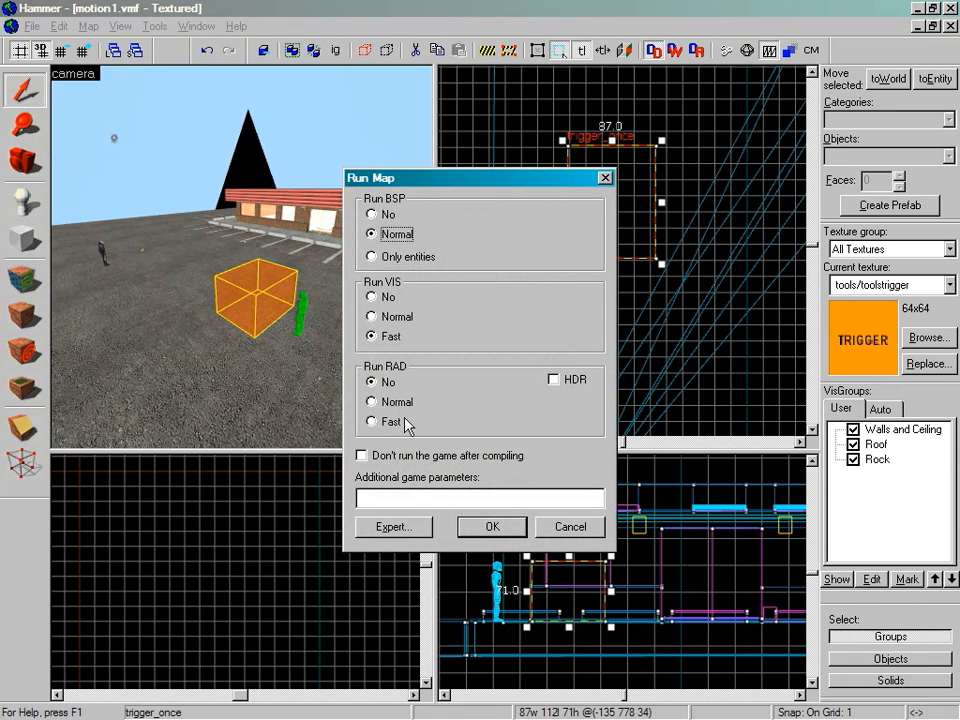
left_click(506, 534)
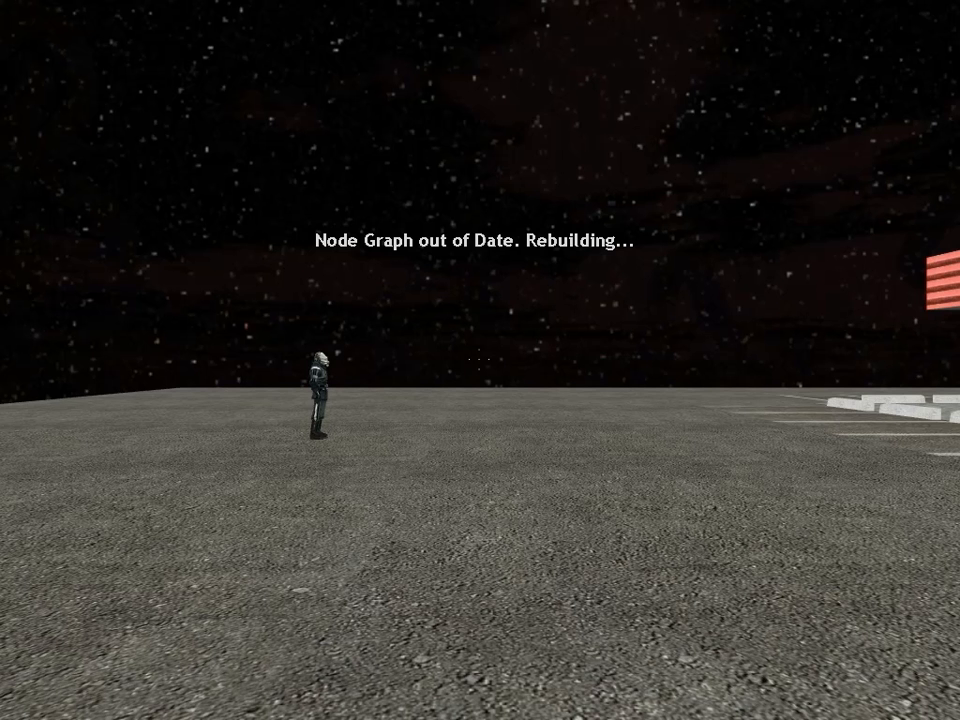
Walk forward through the trigger to test the metropolice NPC's walk scene, and open the developer console.
key("w")
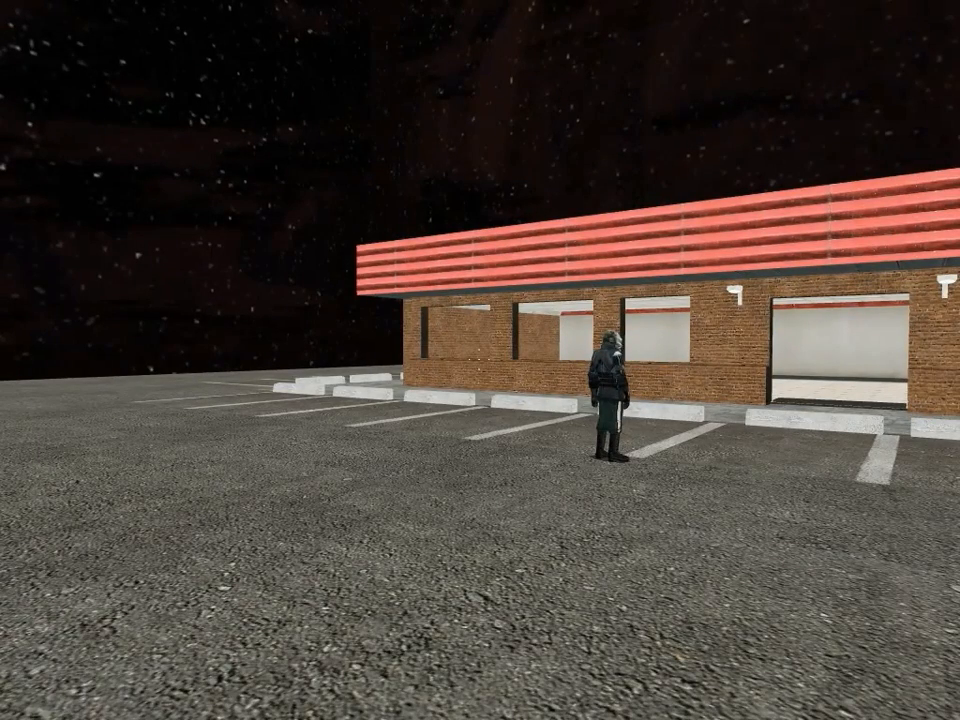
key("grave")
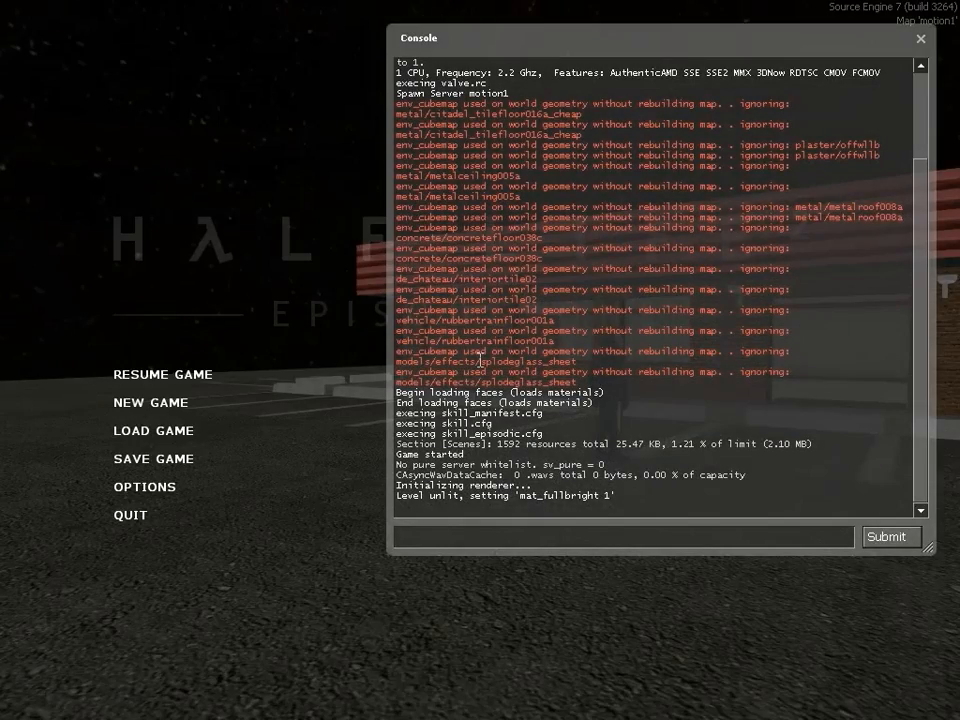